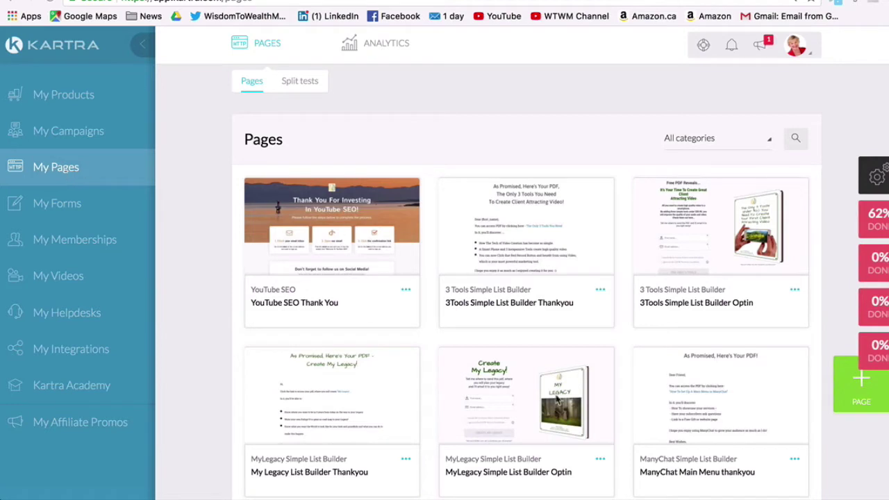
# Step: Start a new page and browse the saved designs under My templates
pyautogui.click(861, 388)
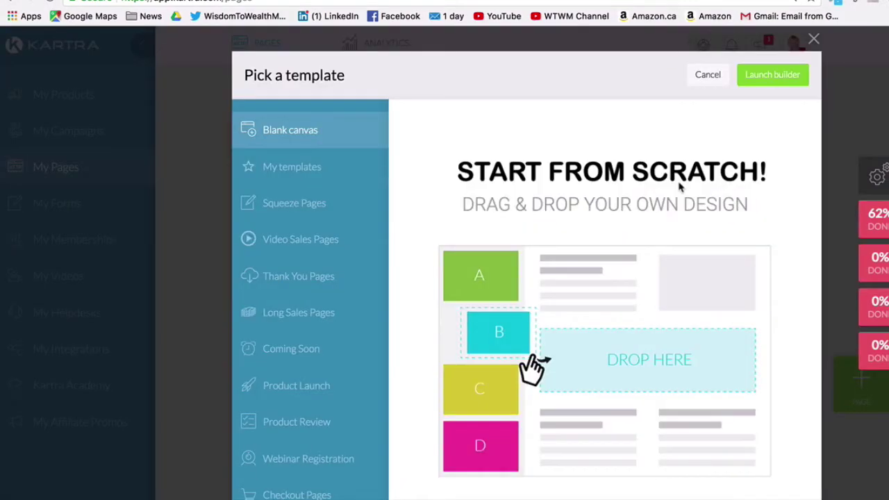
pyautogui.click(299, 168)
pyautogui.scroll(-3, 625, 341)
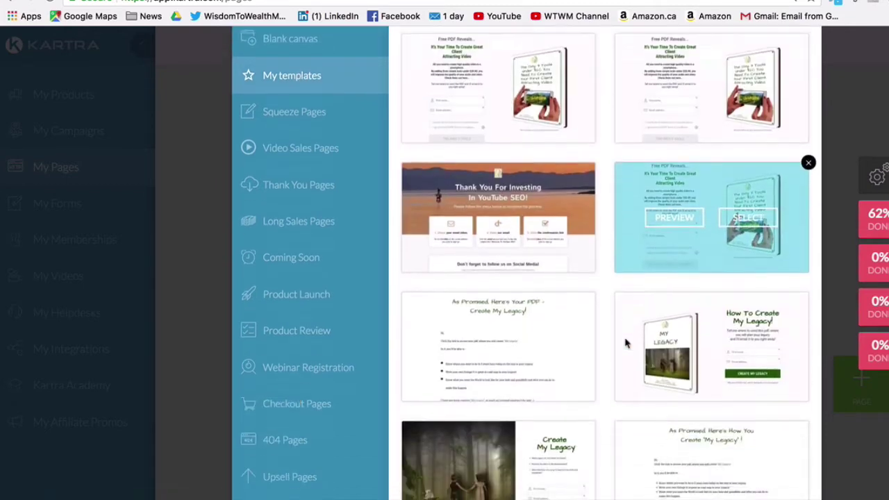
pyautogui.scroll(2, 625, 340)
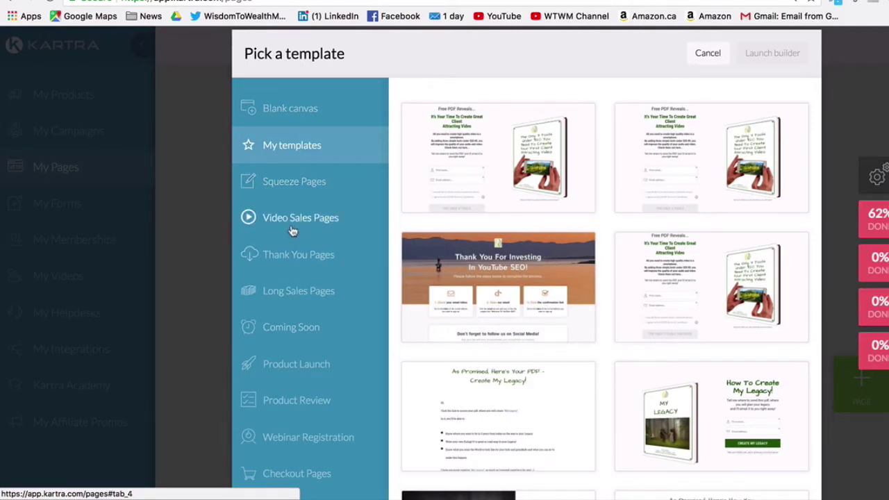
# Step: Look through the Squeeze Pages templates and the list of other template categories
pyautogui.click(286, 182)
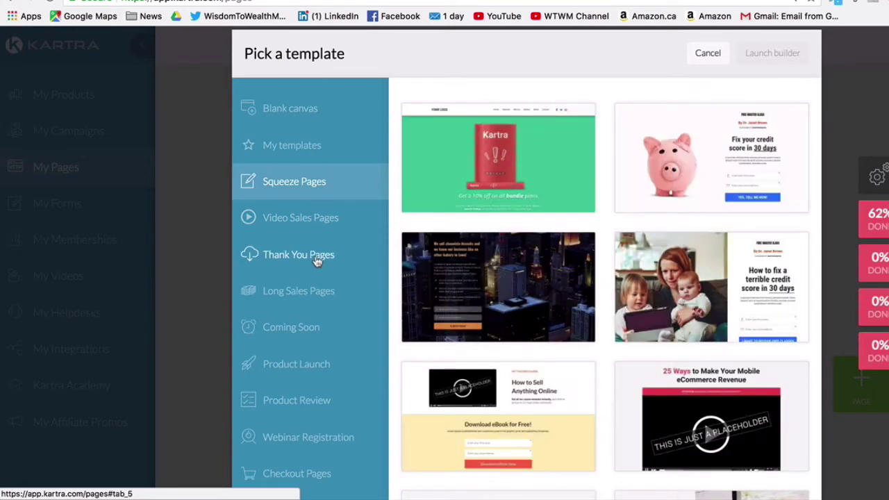
pyautogui.scroll(-5, 567, 289)
pyautogui.scroll(-3, 567, 290)
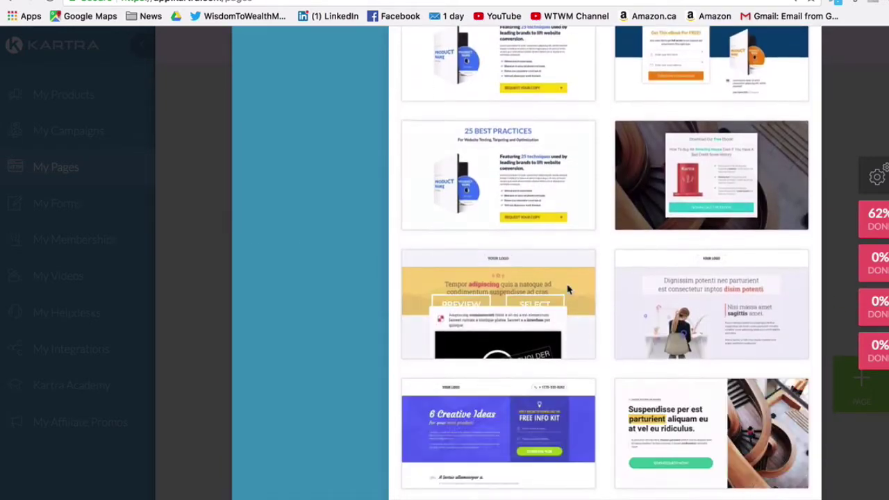
pyautogui.scroll(2, 567, 290)
pyautogui.scroll(8, 568, 289)
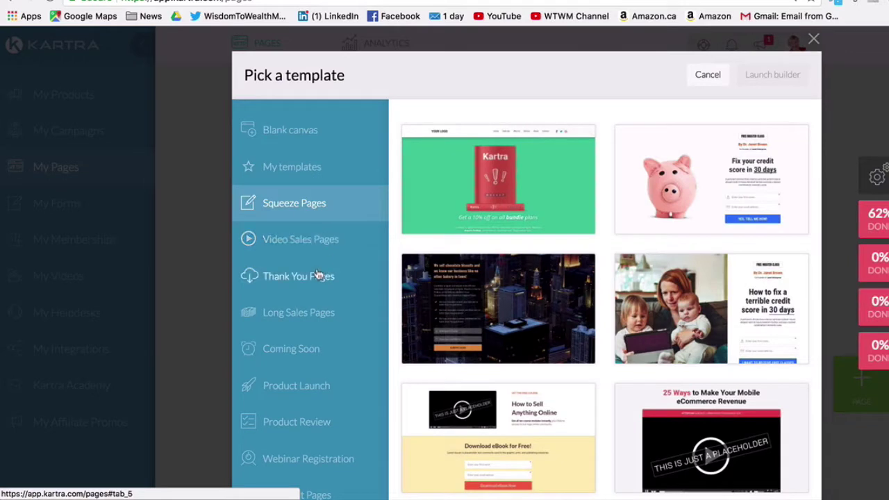
pyautogui.scroll(-3, 325, 365)
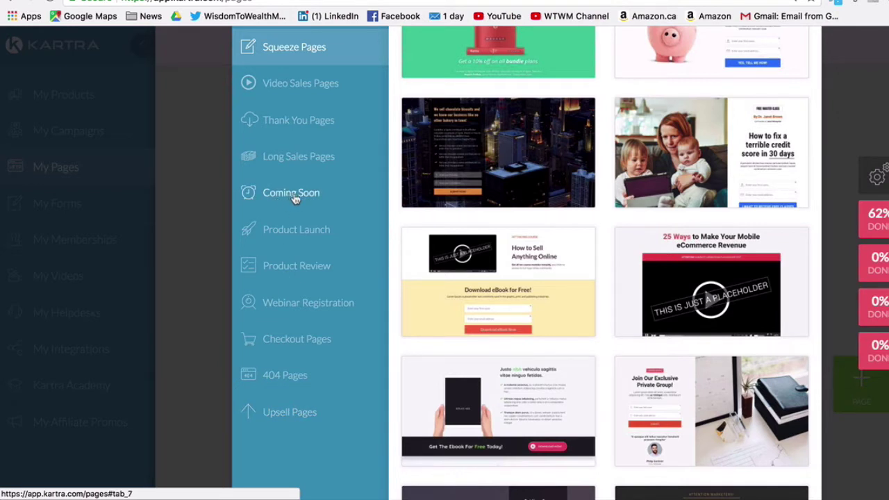
pyautogui.scroll(3, 295, 197)
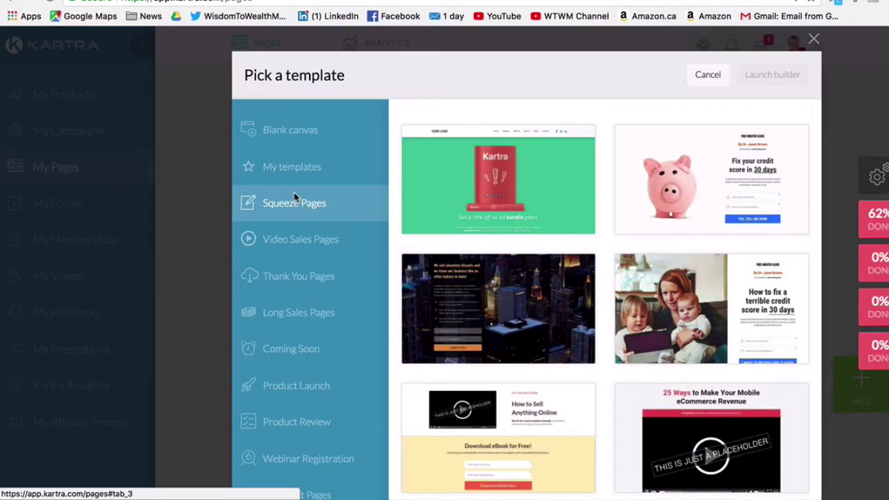
# Step: Create a page from the Blank canvas template, named "Test", with the category "No category in particular"
pyautogui.click(294, 136)
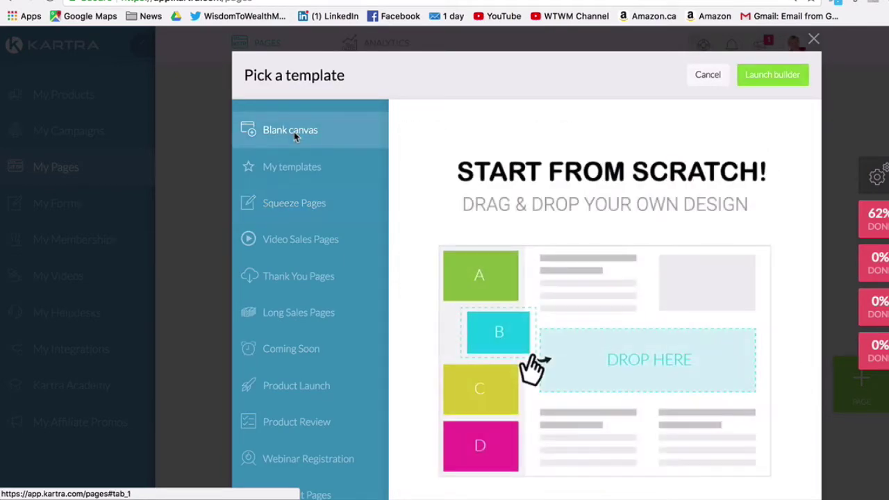
pyautogui.click(768, 75)
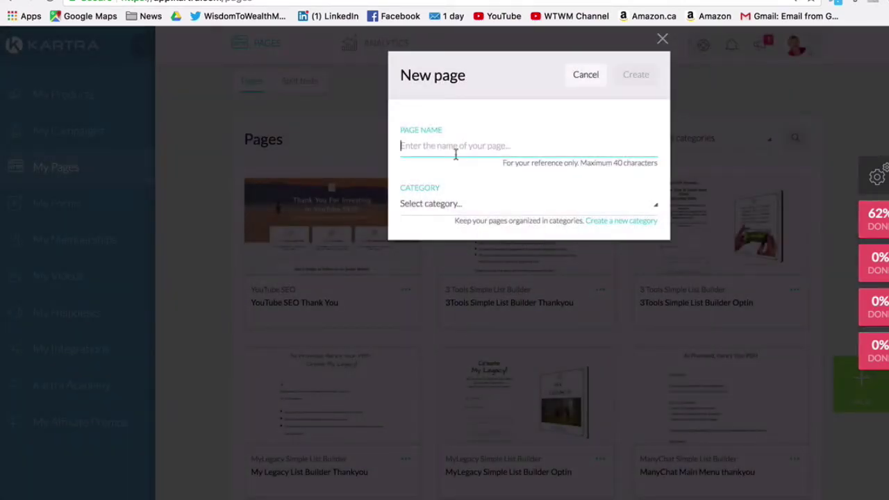
pyautogui.write('Test')
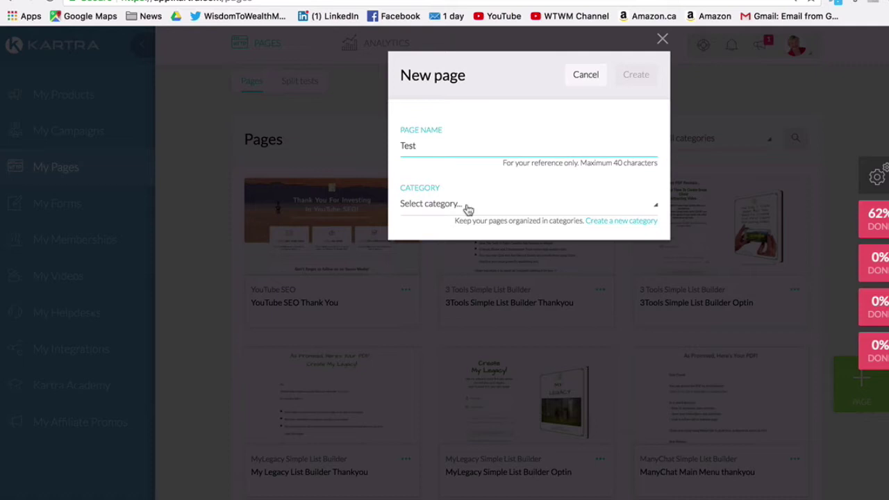
pyautogui.click(469, 208)
pyautogui.click(467, 247)
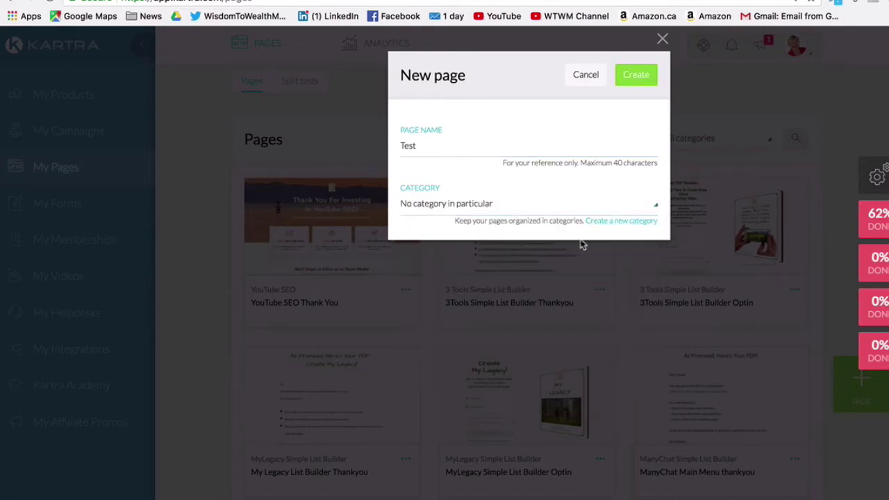
pyautogui.click(636, 75)
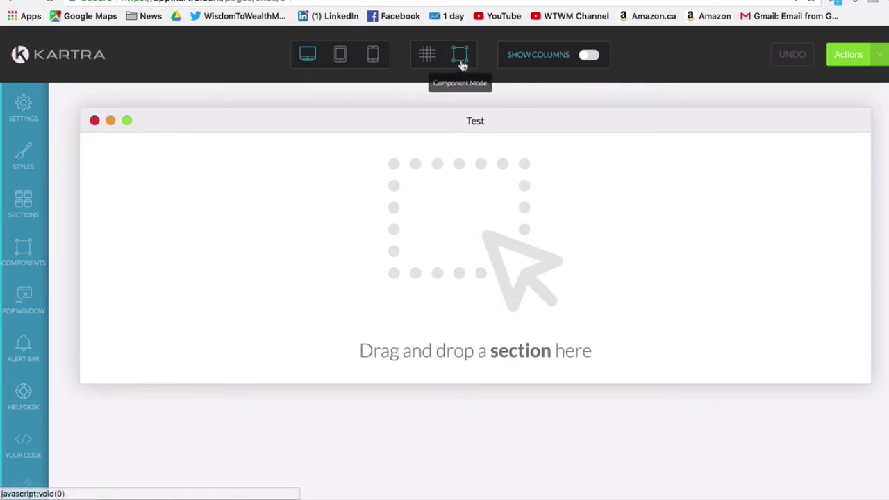
# Step: Compare Column Mode with Component Mode, leave the builder in Column Mode and turn on Show Columns
pyautogui.click(425, 59)
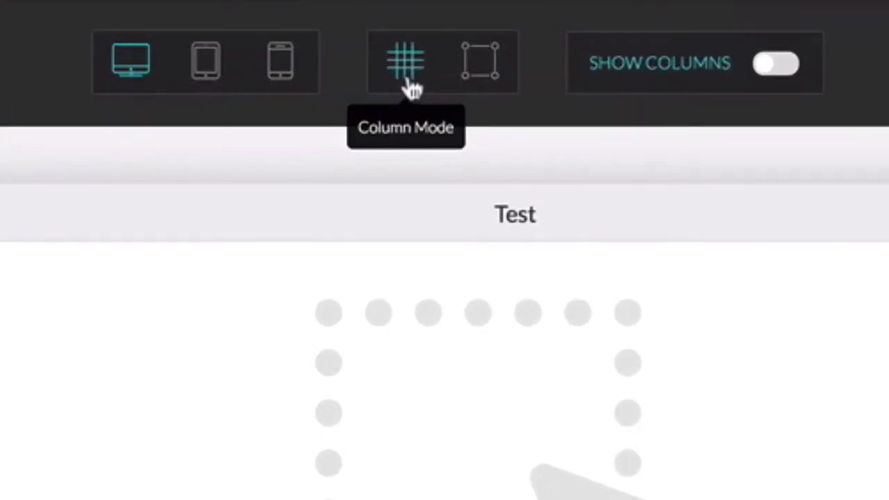
pyautogui.click(478, 76)
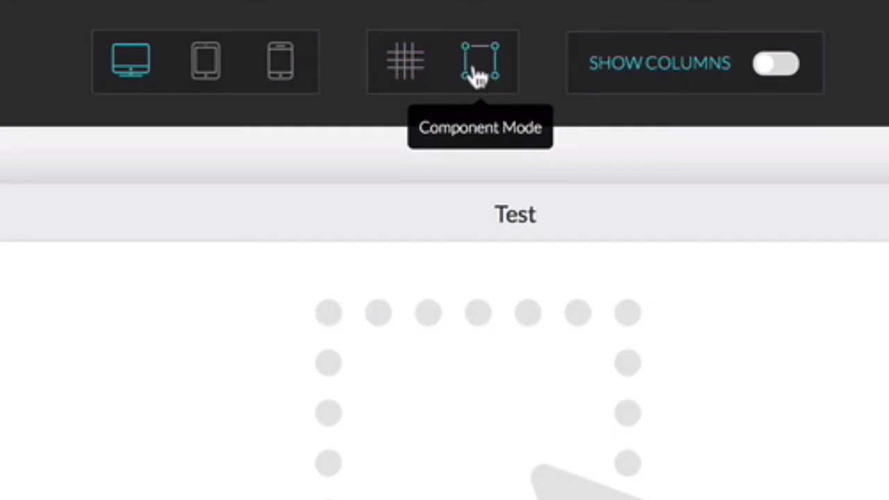
pyautogui.click(404, 76)
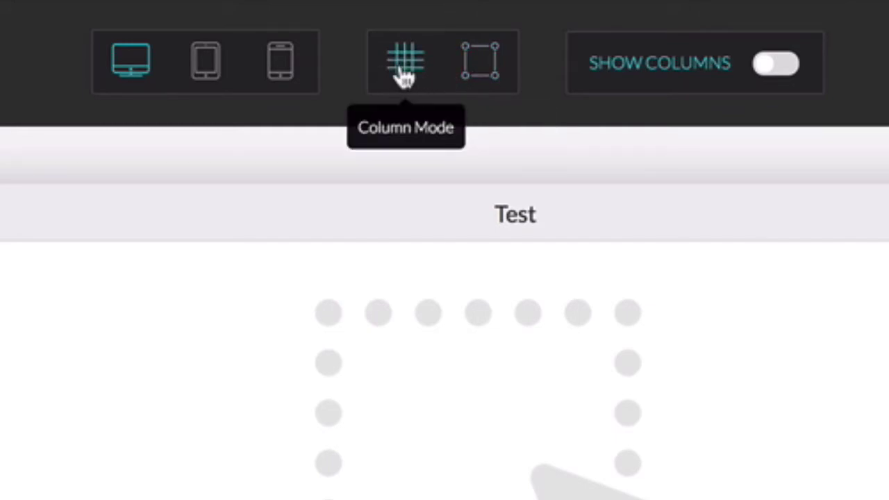
pyautogui.click(482, 70)
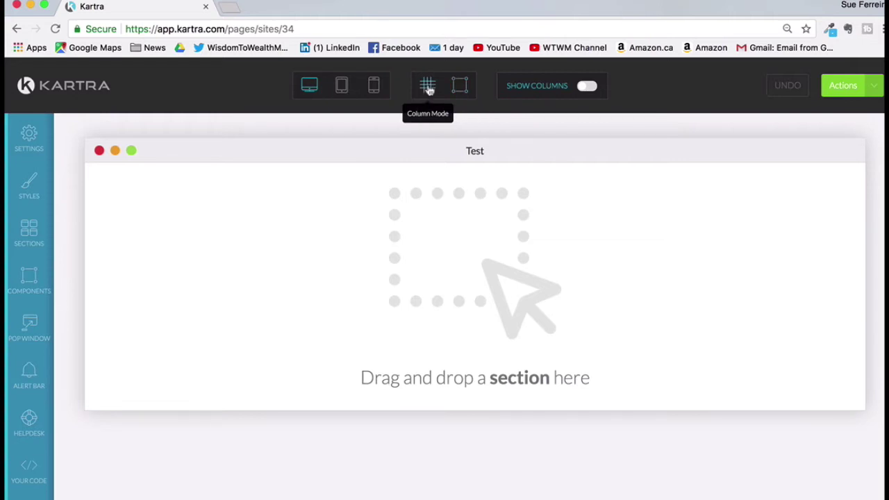
pyautogui.click(587, 86)
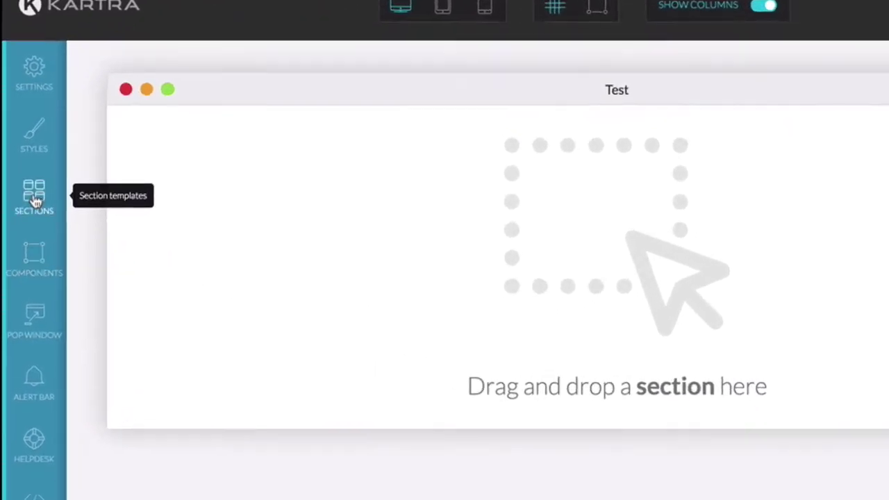
# Step: Open the Top Menus group of the section block templates
pyautogui.click(30, 235)
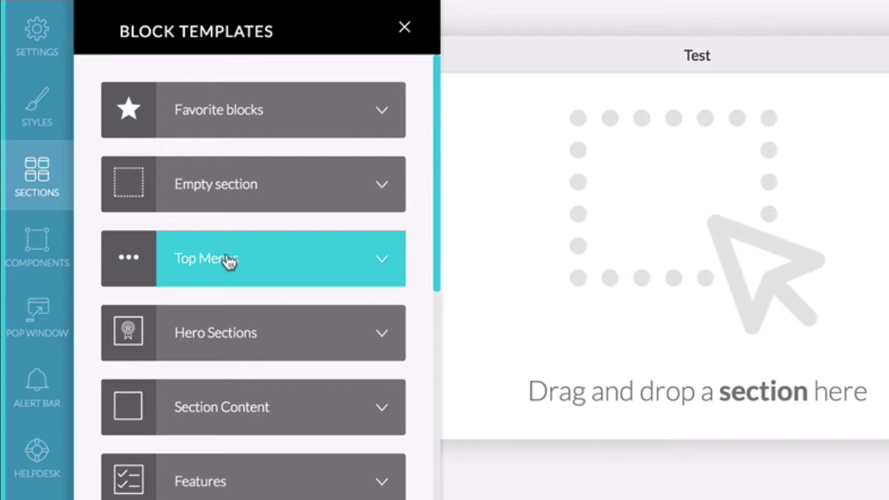
pyautogui.moveTo(229, 260); pyautogui.dragTo(541, 225)
pyautogui.moveTo(338, 252); pyautogui.dragTo(591, 247)
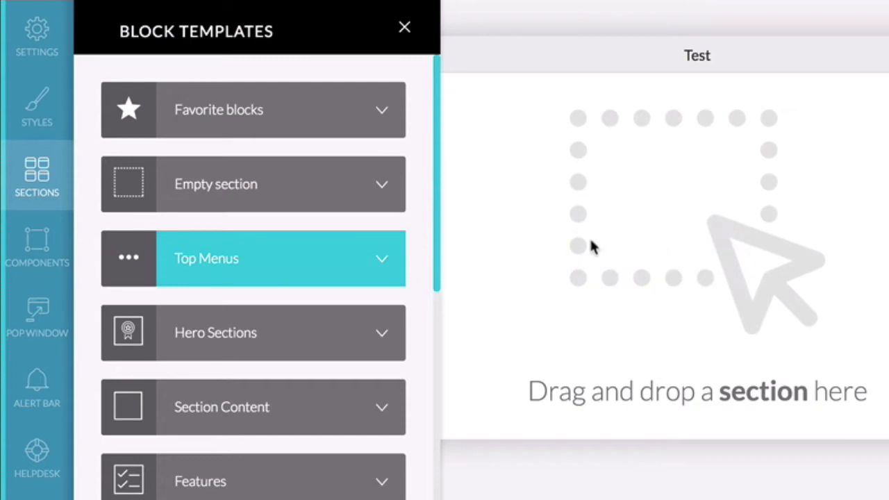
pyautogui.click(384, 265)
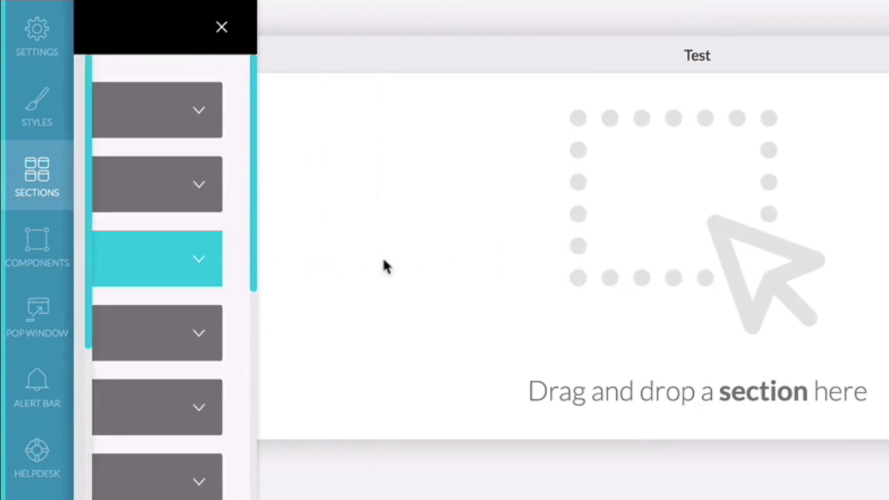
# Step: Add the dark top menu with the bridge photo background and red Get Started button to the page and close the templates
pyautogui.scroll(-3, 323, 244)
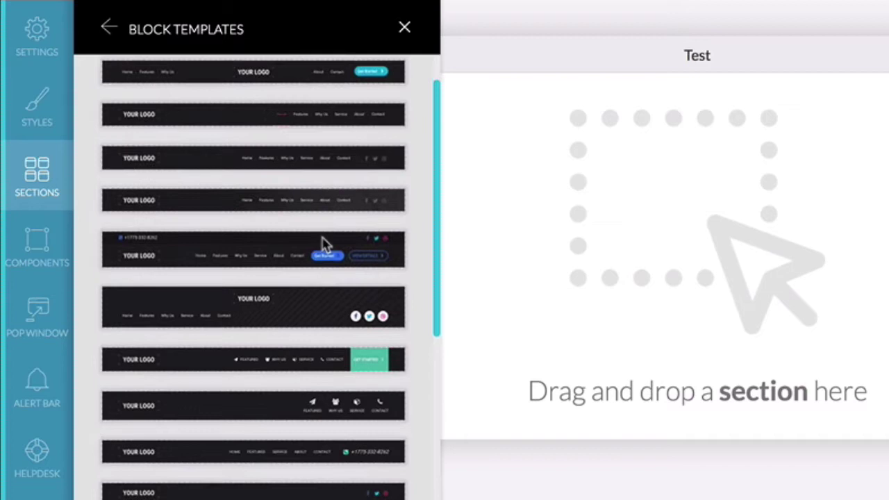
pyautogui.scroll(3, 323, 244)
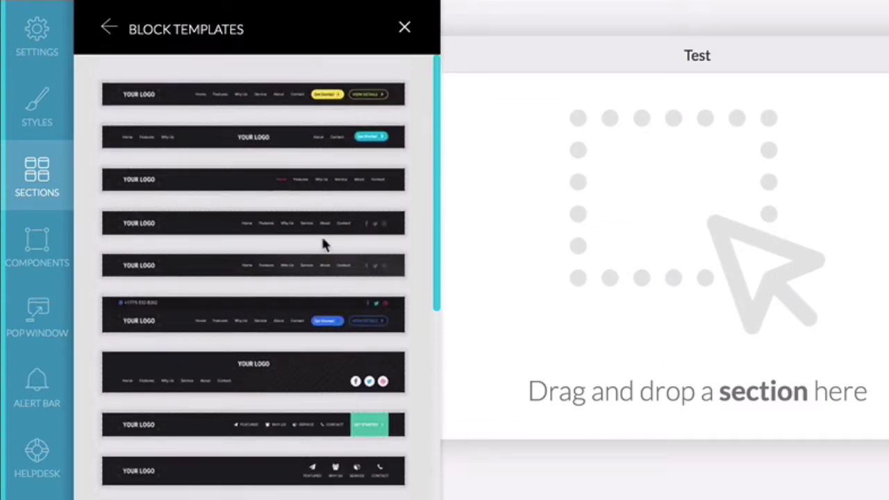
pyautogui.scroll(-10, 323, 244)
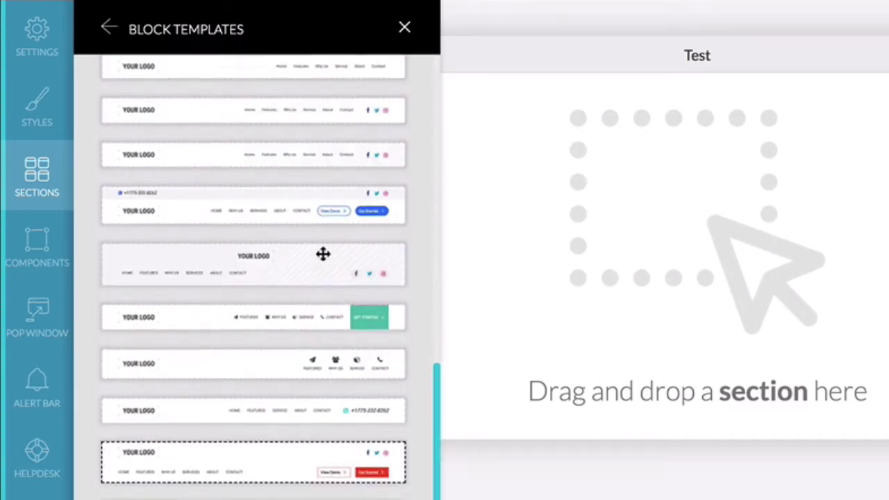
pyautogui.scroll(3, 322, 253)
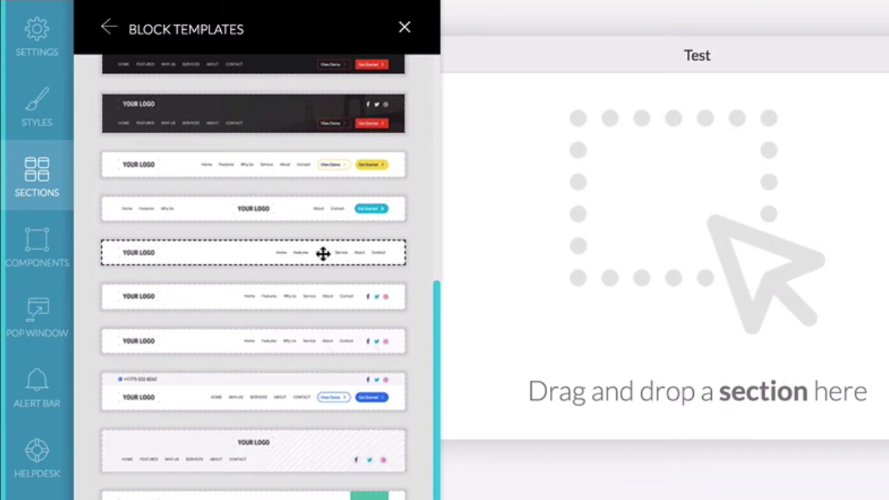
pyautogui.scroll(5, 301, 230)
pyautogui.scroll(-2, 218, 419)
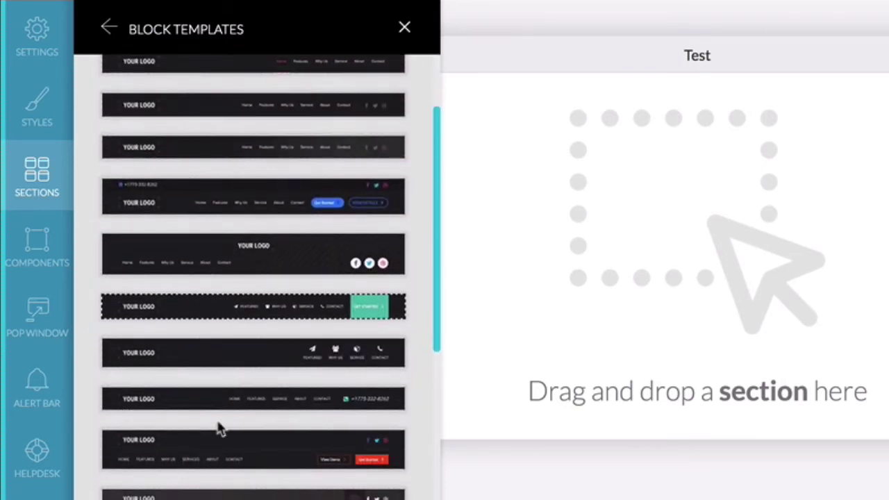
pyautogui.scroll(-5, 218, 429)
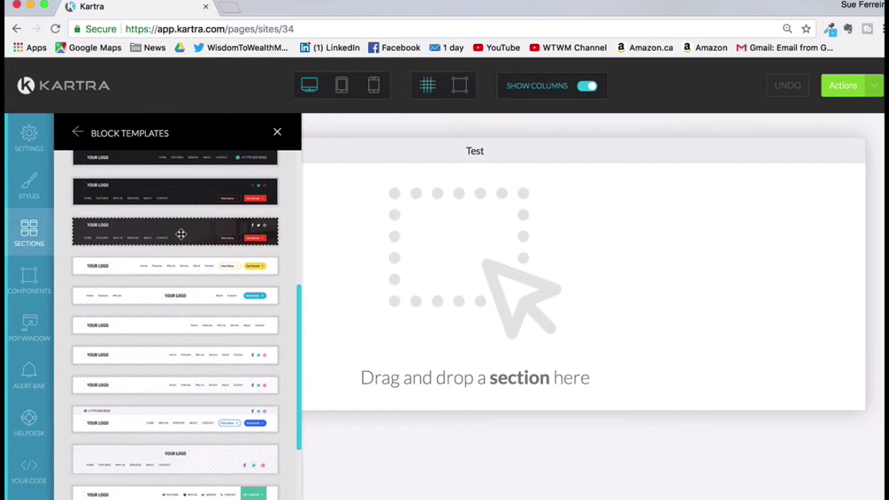
pyautogui.moveTo(181, 233); pyautogui.dragTo(447, 221)
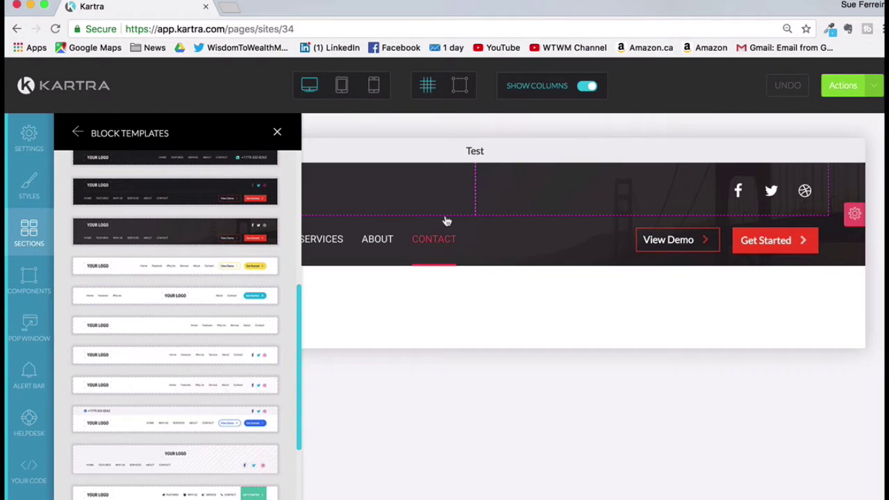
pyautogui.click(278, 133)
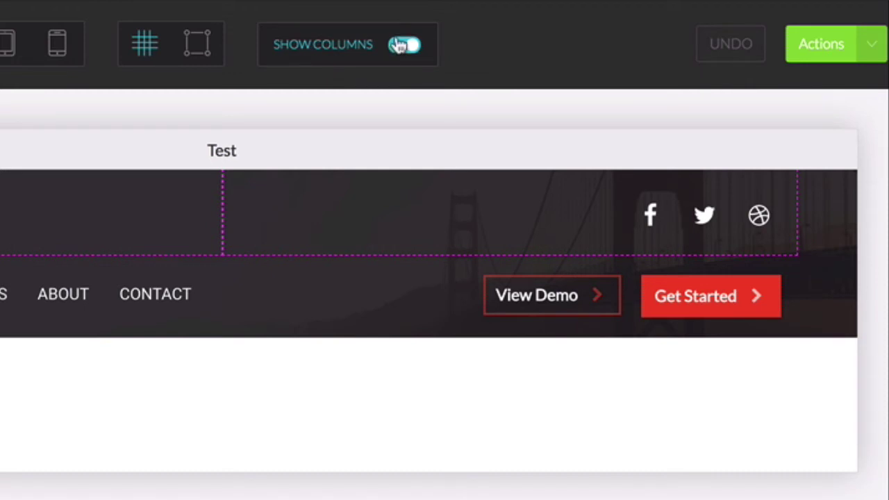
# Step: Hide the column outlines on the page and show them again
pyautogui.click(399, 48)
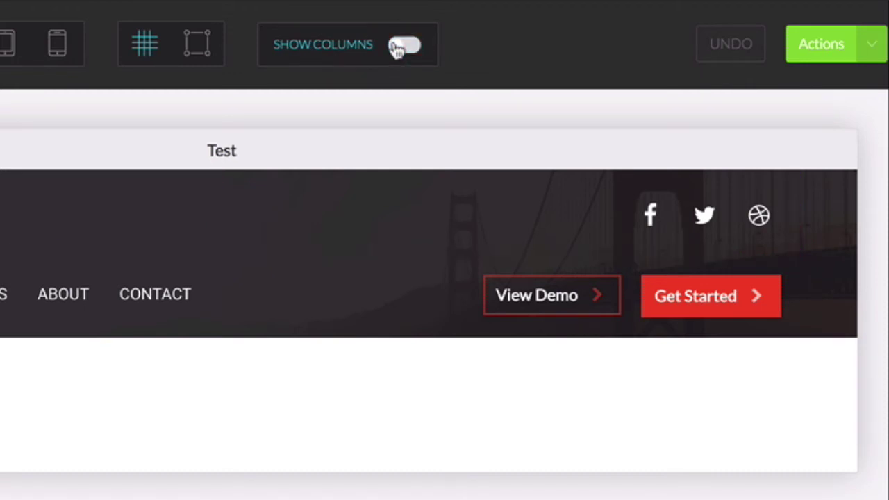
pyautogui.click(406, 46)
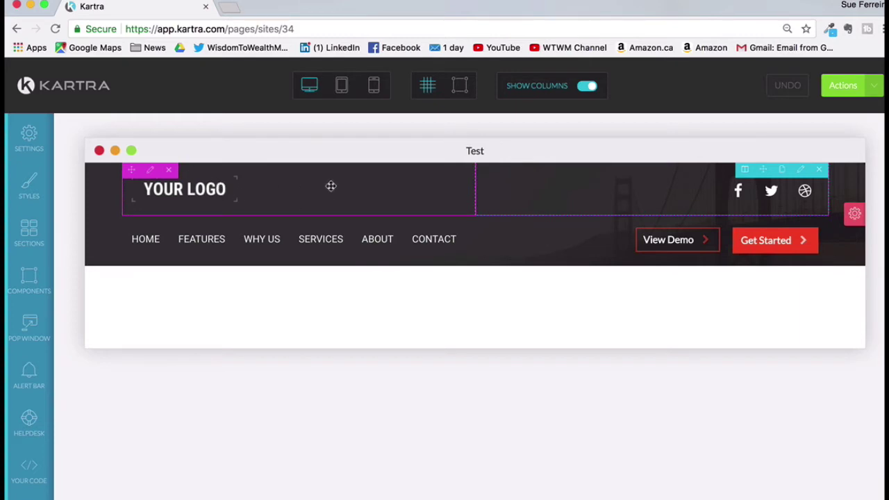
# Step: Open the configuration of the top menu's logo and social icons row, apply its style settings and close it
pyautogui.click(771, 185)
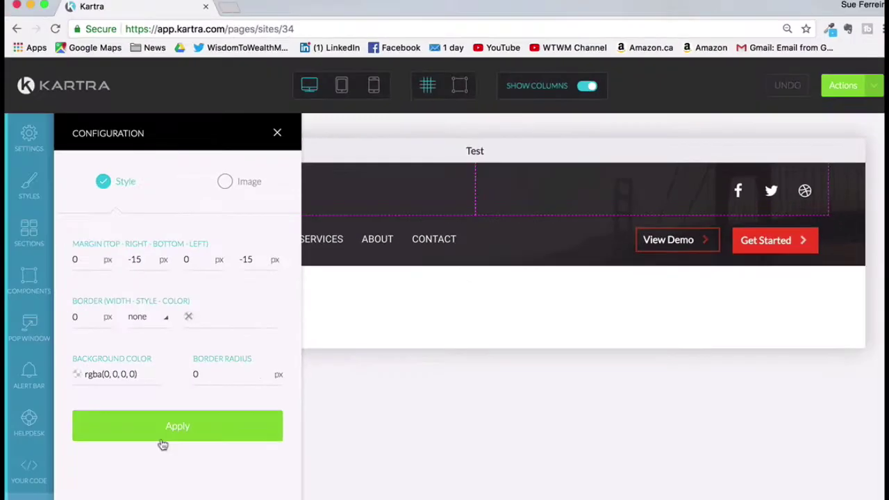
pyautogui.click(178, 426)
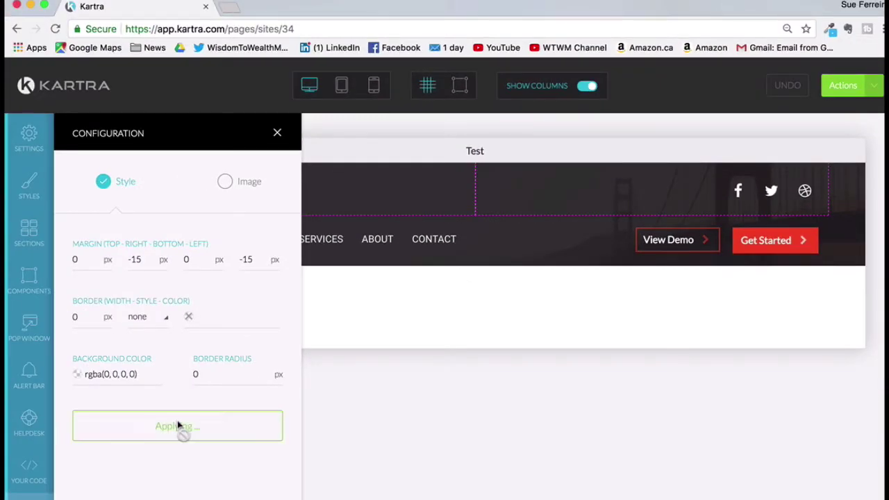
pyautogui.click(277, 132)
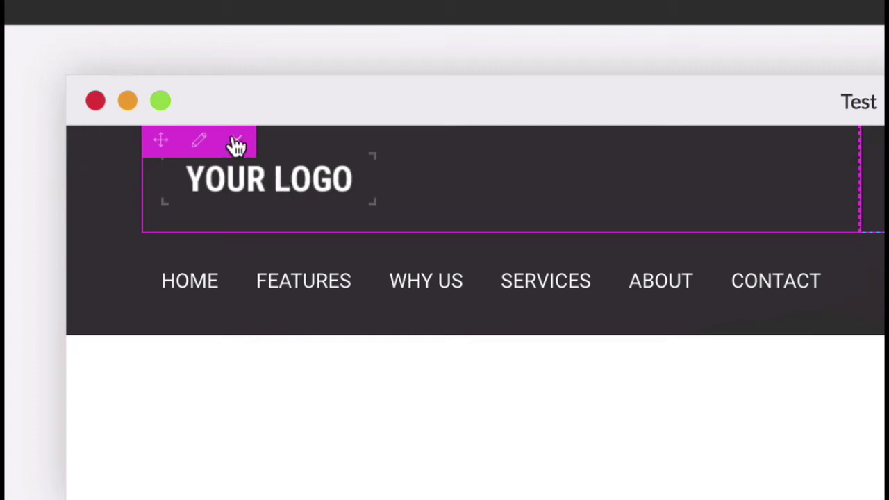
pyautogui.moveTo(174, 141); pyautogui.dragTo(844, 170)
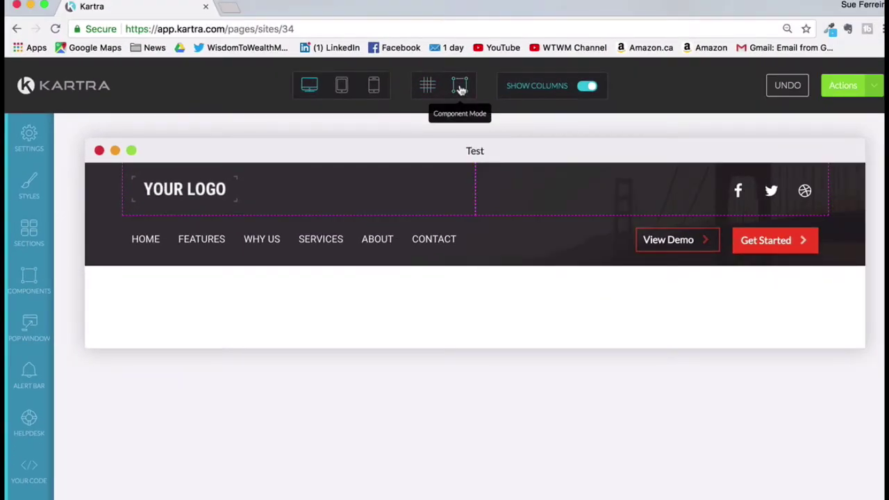
# Step: In Component Mode, replace the top menu's YOUR LOGO image with the green and gold brain image from the Image Library and apply it
pyautogui.click(460, 87)
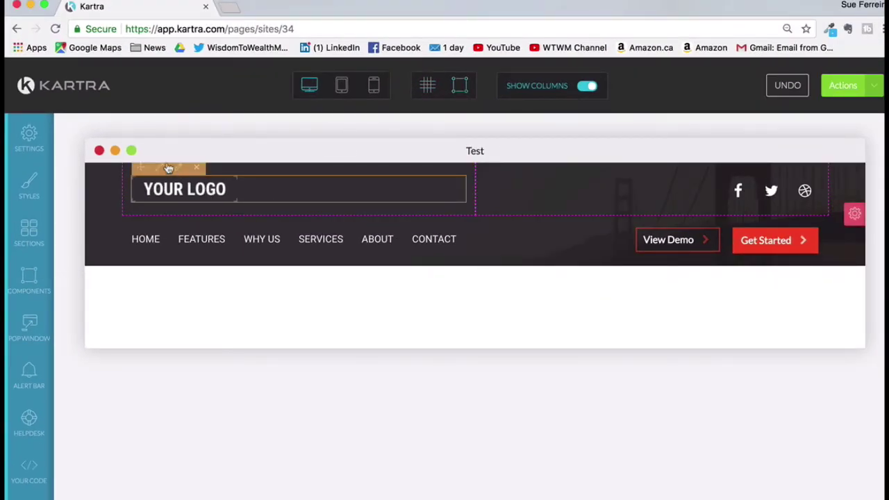
pyautogui.click(176, 169)
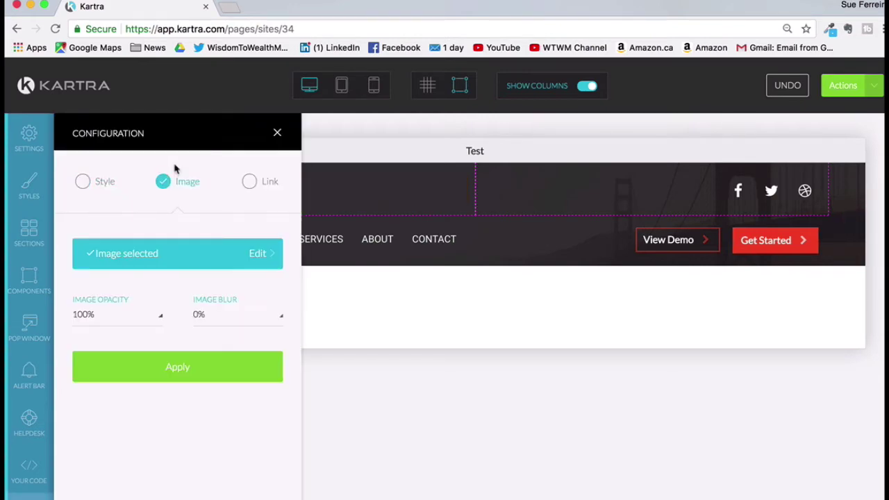
pyautogui.click(193, 253)
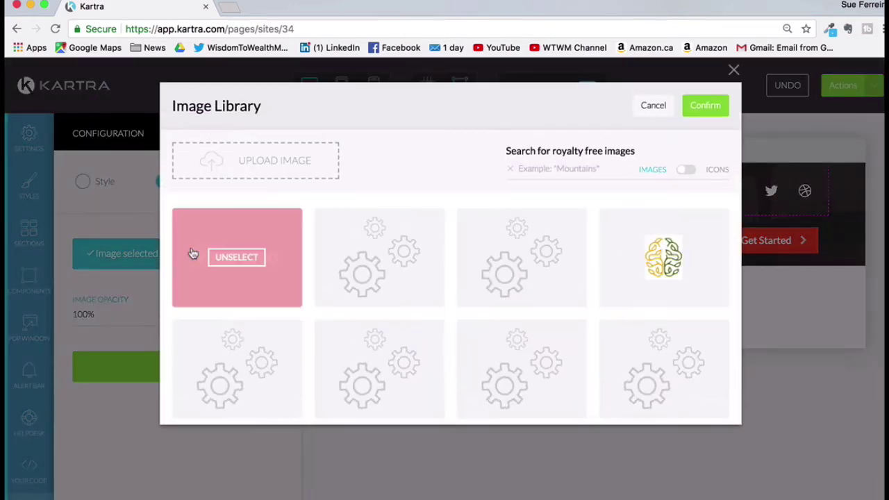
pyautogui.click(663, 256)
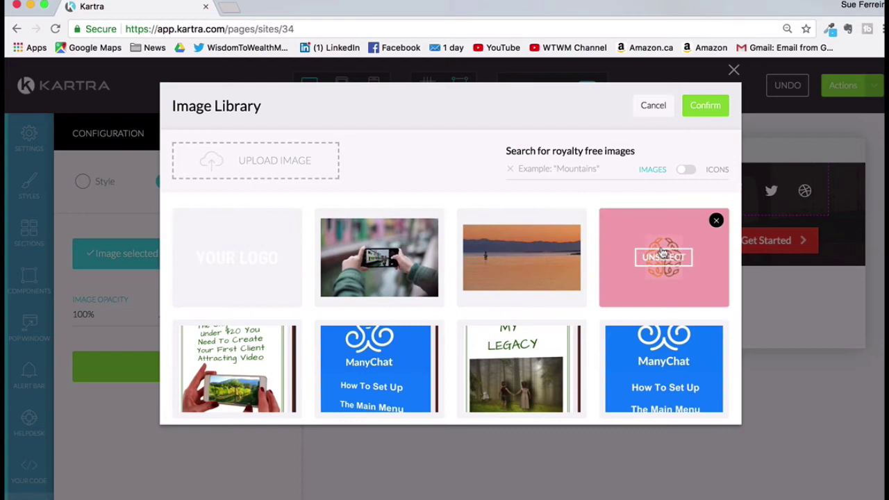
pyautogui.click(705, 107)
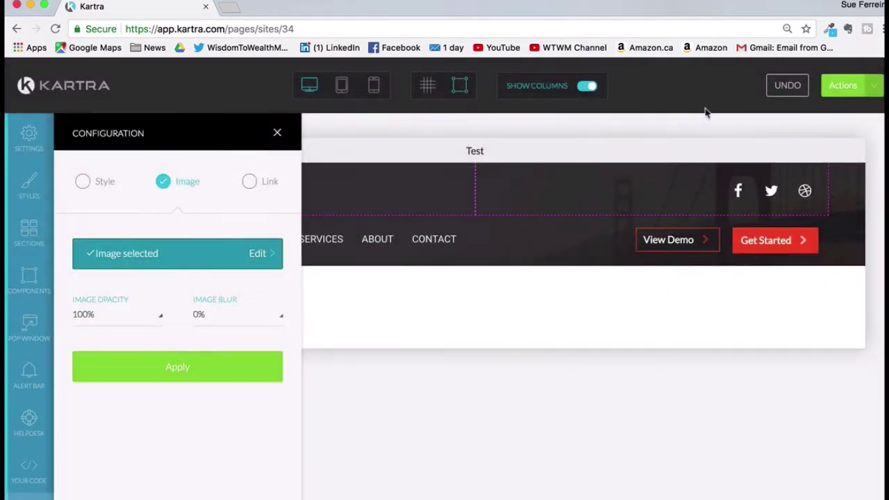
pyautogui.click(169, 368)
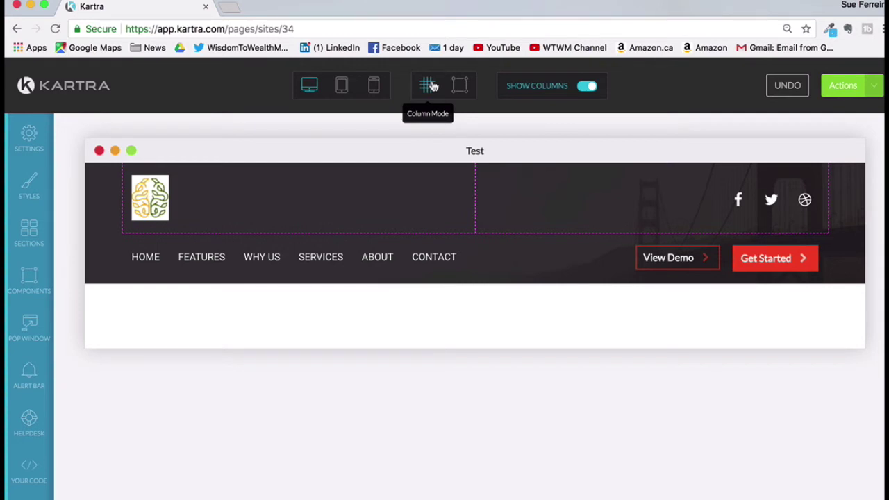
# Step: Add the white Hero Sections template with the man in the pink shirt below the top menu
pyautogui.click(29, 232)
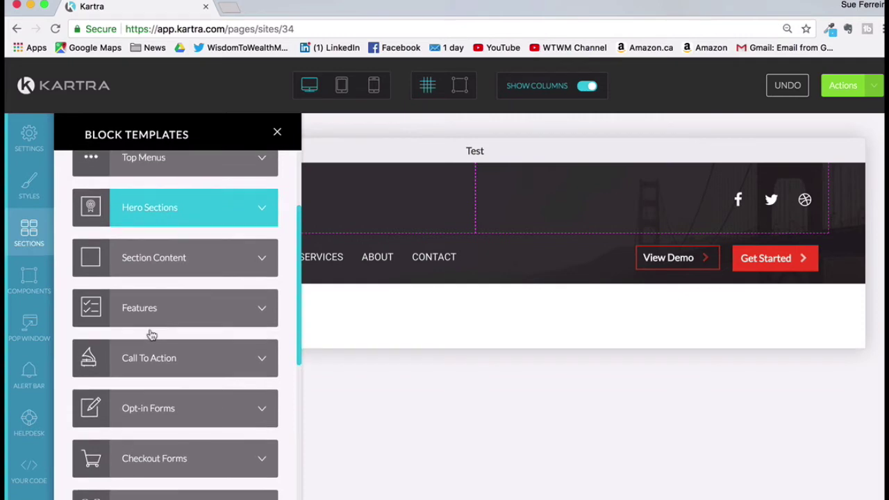
pyautogui.click(156, 210)
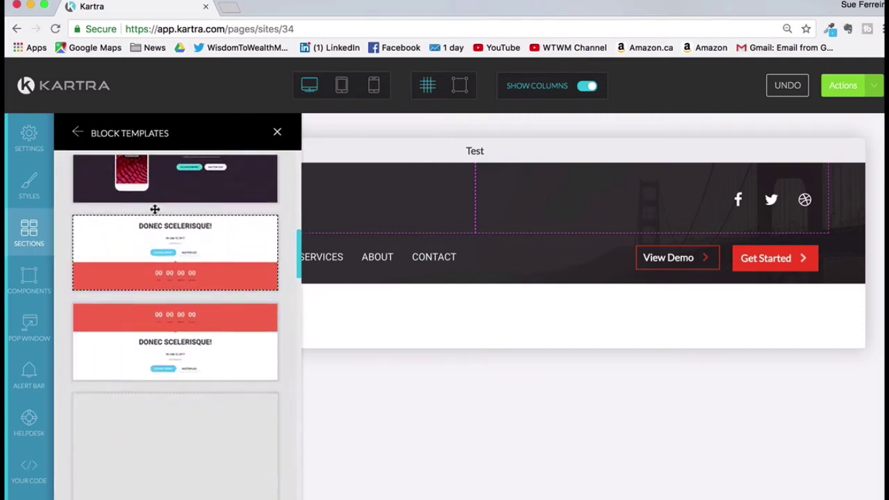
pyautogui.scroll(-10, 155, 209)
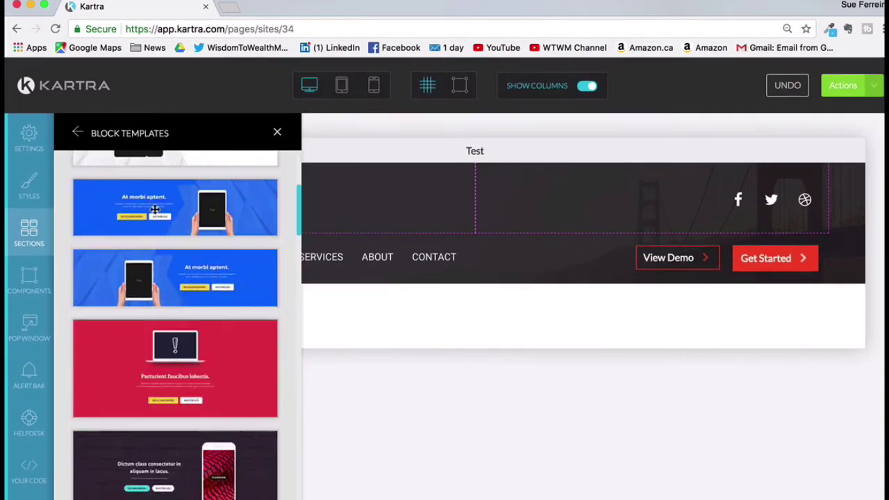
pyautogui.scroll(5, 155, 209)
pyautogui.scroll(-4, 155, 264)
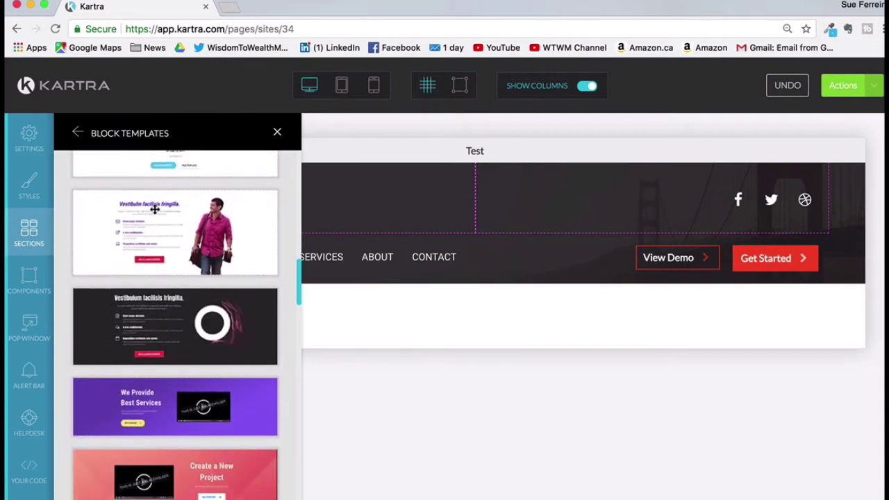
pyautogui.moveTo(155, 208); pyautogui.dragTo(505, 325)
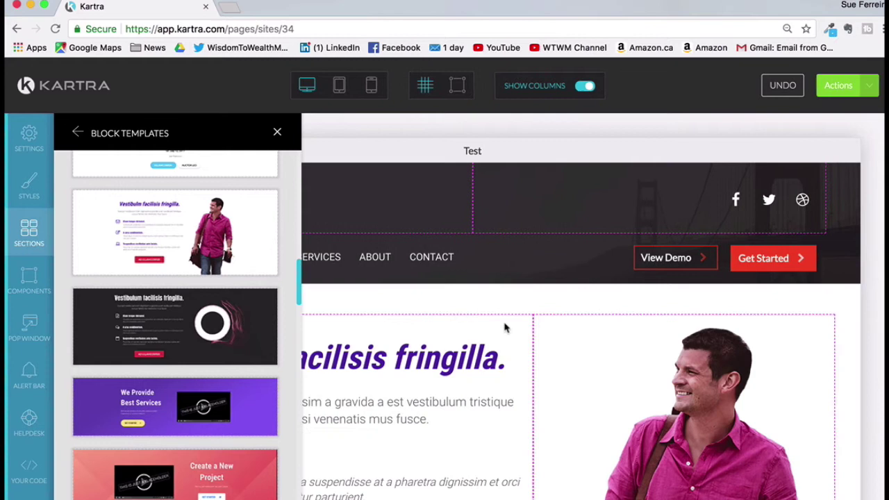
# Step: Add an empty section block below the hero section
pyautogui.scroll(-3, 505, 324)
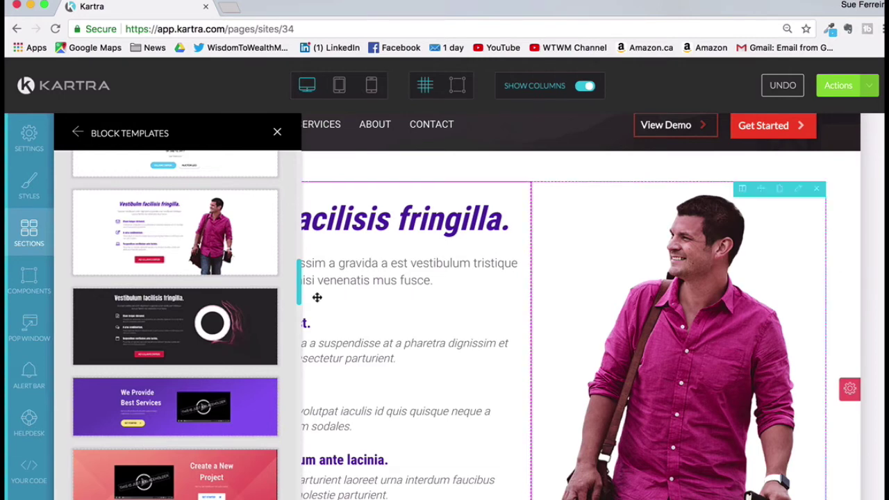
pyautogui.click(29, 230)
pyautogui.click(30, 231)
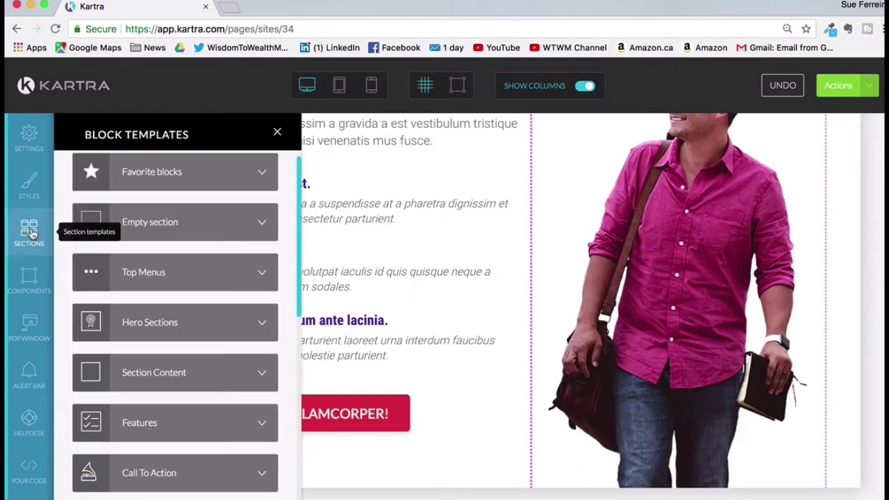
pyautogui.click(152, 220)
pyautogui.moveTo(150, 213); pyautogui.dragTo(446, 408)
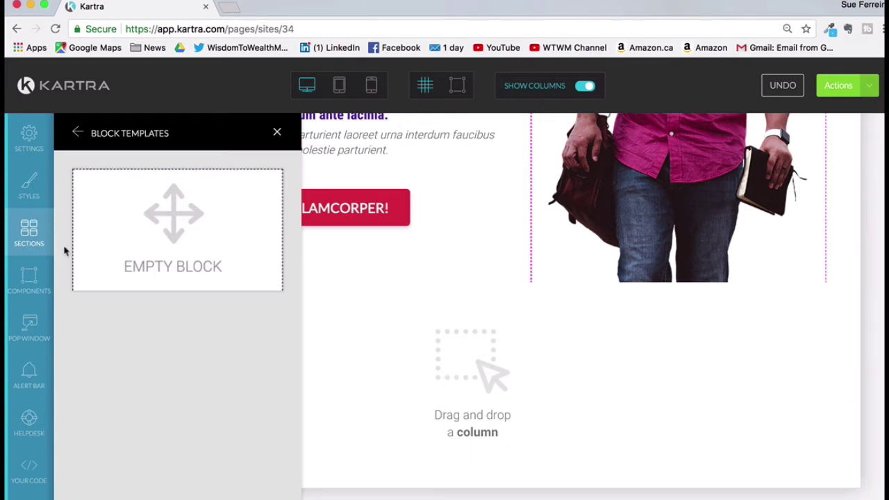
# Step: Place the 66% / 33% column layout in the empty section and close the templates
pyautogui.click(29, 282)
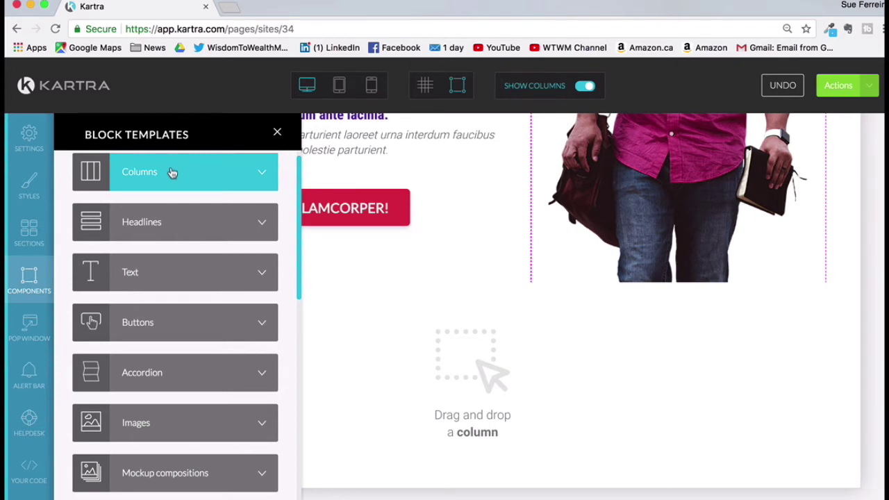
pyautogui.moveTo(170, 172); pyautogui.dragTo(214, 192)
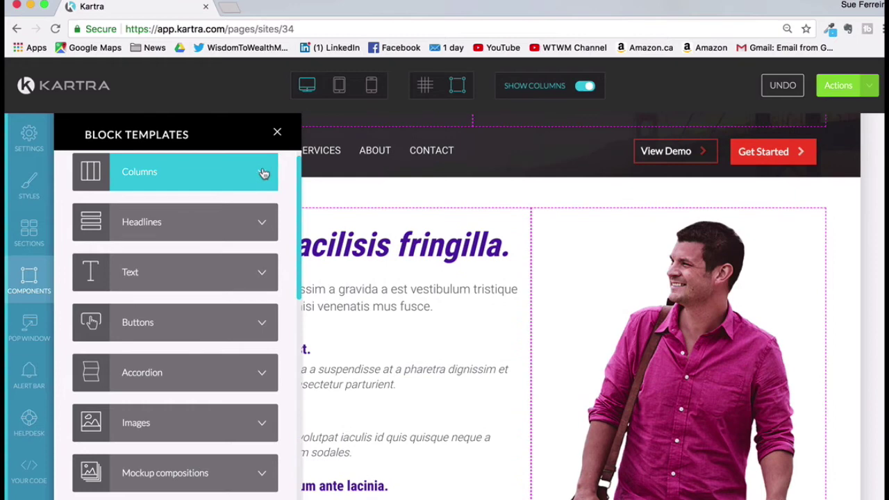
pyautogui.click(273, 187)
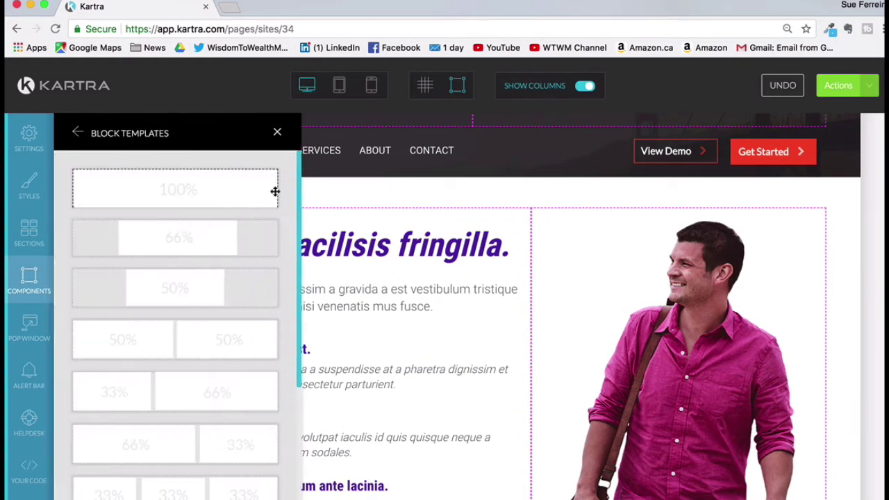
pyautogui.scroll(-5, 367, 326)
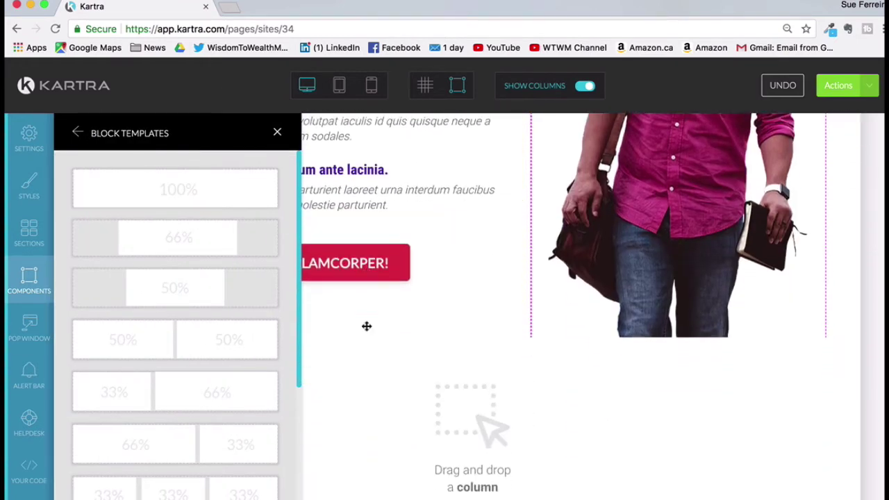
pyautogui.scroll(-1, 367, 325)
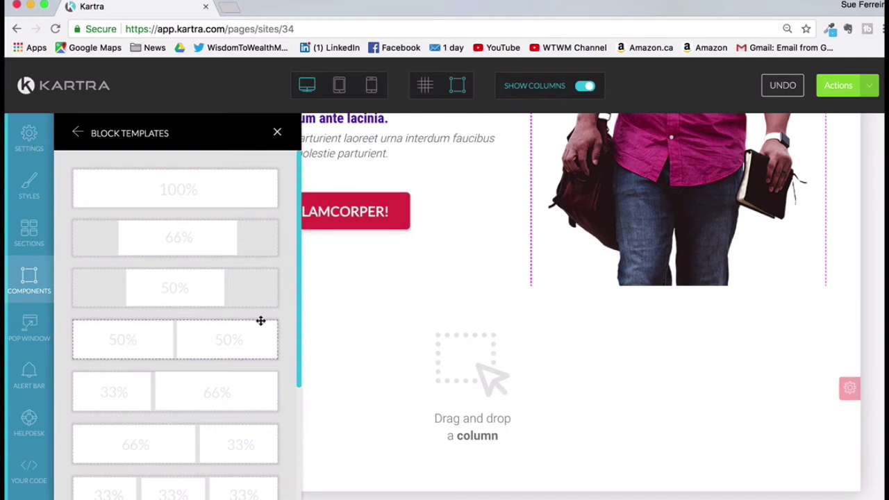
pyautogui.scroll(-5, 259, 319)
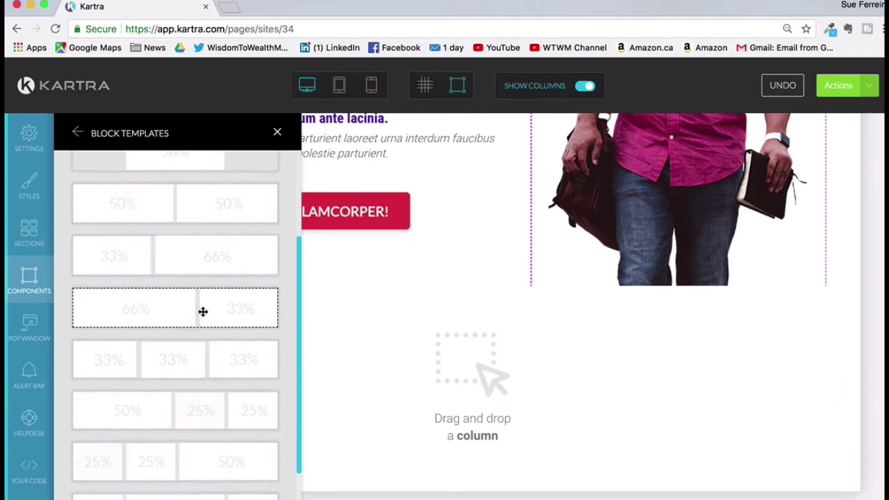
pyautogui.moveTo(204, 311); pyautogui.dragTo(347, 469)
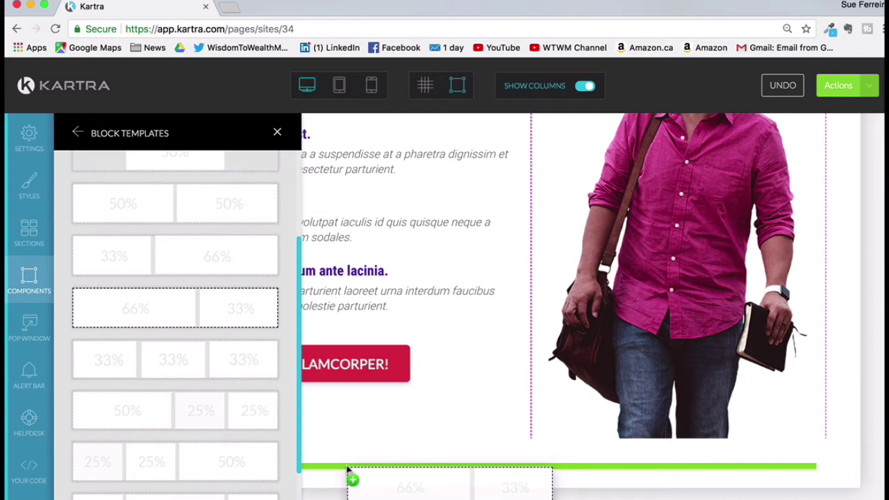
pyautogui.moveTo(347, 471); pyautogui.dragTo(351, 476)
pyautogui.scroll(-2, 423, 165)
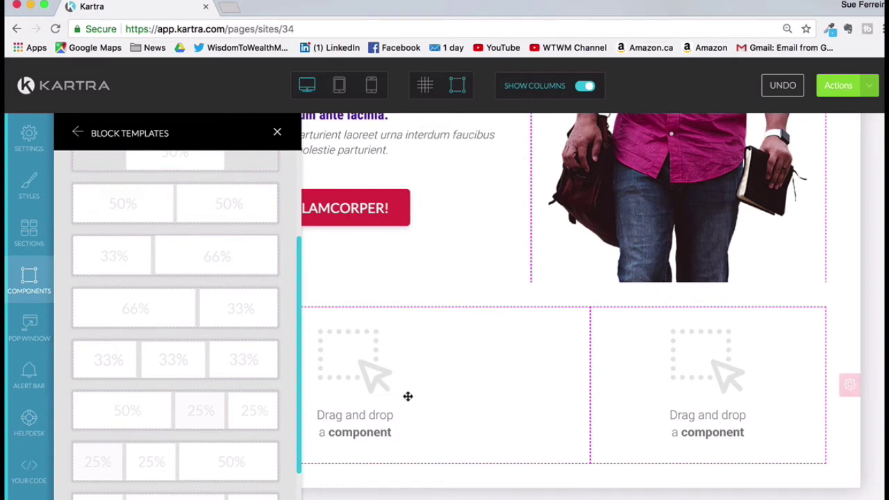
pyautogui.click(278, 132)
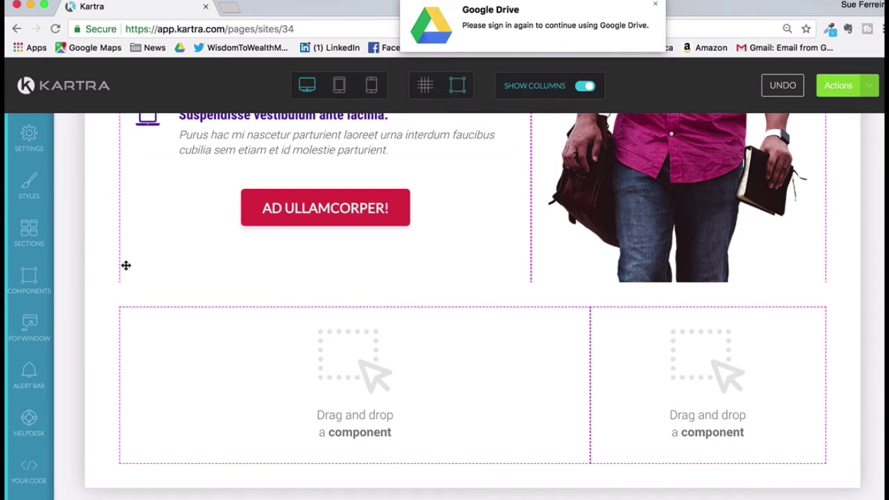
# Step: Add the fiery tablet-and-phone mockup composition to the 66% column and the city skyline tablet mockup to the 33% column
pyautogui.click(30, 279)
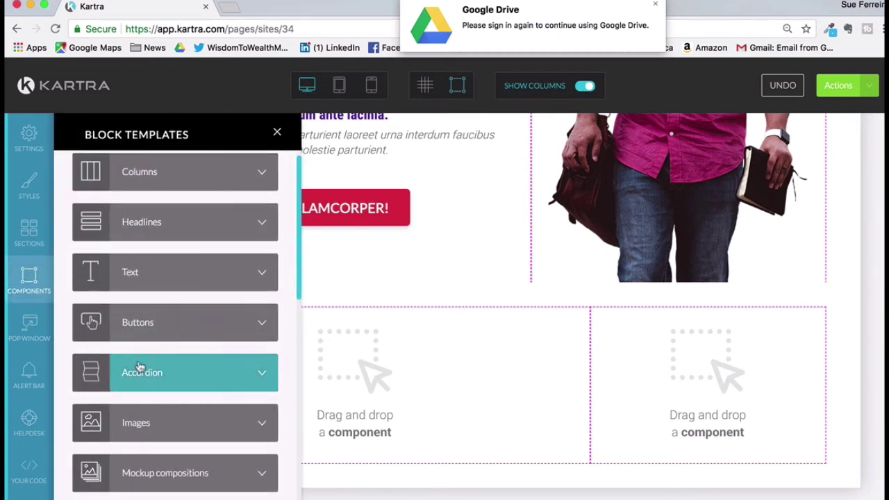
pyautogui.scroll(-2, 157, 369)
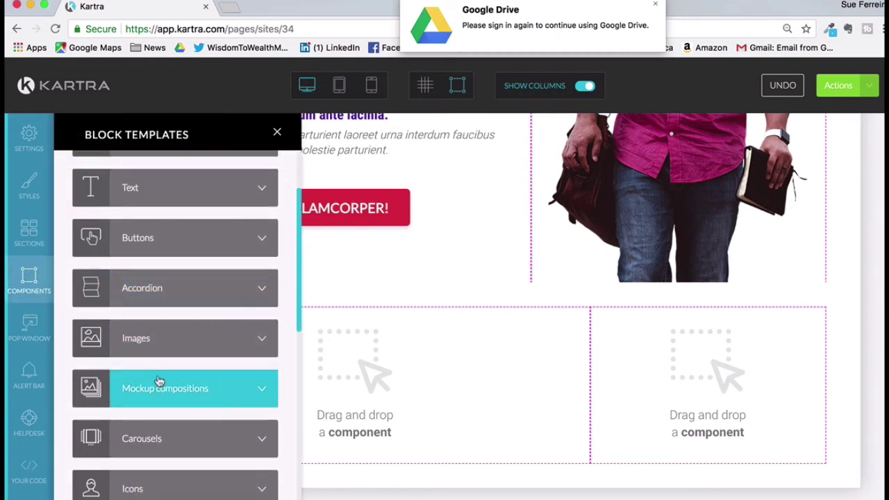
pyautogui.click(159, 382)
pyautogui.scroll(-5, 159, 373)
pyautogui.moveTo(159, 430); pyautogui.dragTo(340, 439)
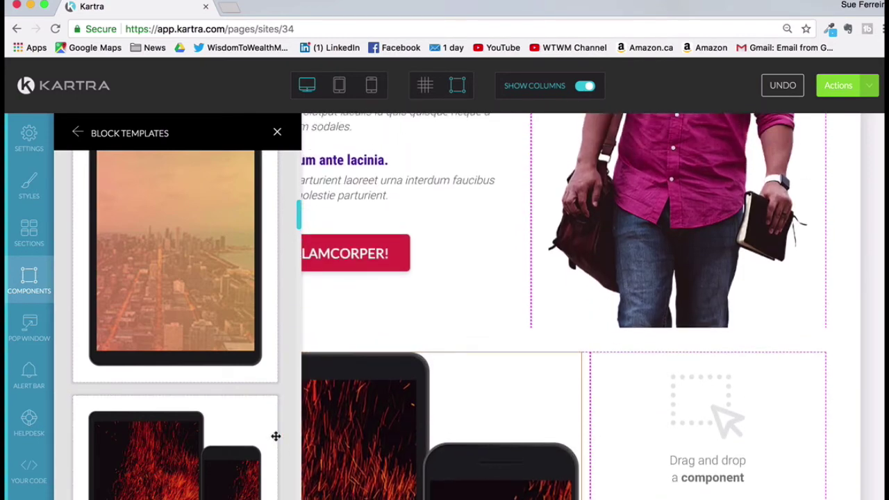
pyautogui.scroll(2, 184, 357)
pyautogui.moveTo(176, 361); pyautogui.dragTo(637, 327)
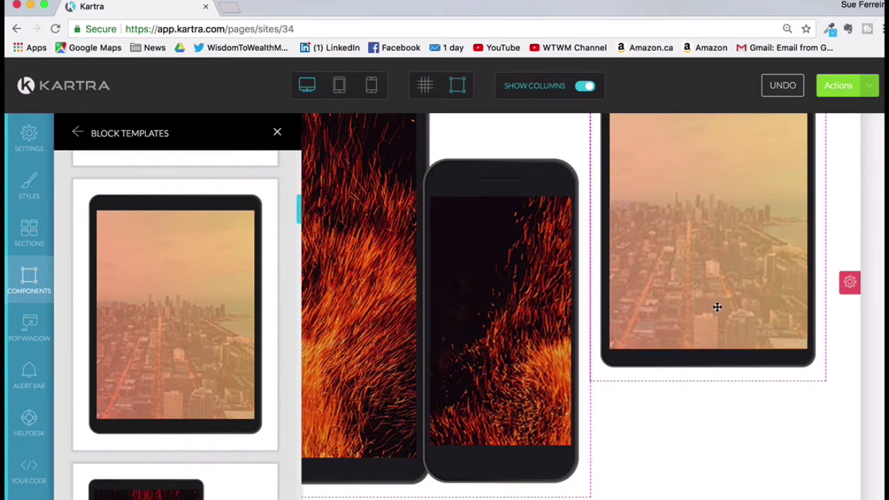
# Step: Set the top margin of the city skyline tablet mockup to 60 px and apply it
pyautogui.scroll(5, 716, 306)
pyautogui.scroll(-6, 716, 306)
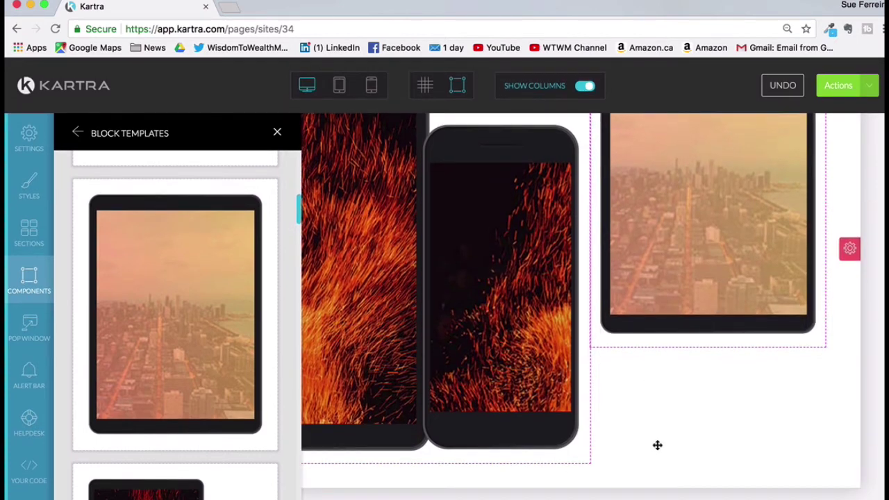
pyautogui.click(722, 193)
pyautogui.click(719, 179)
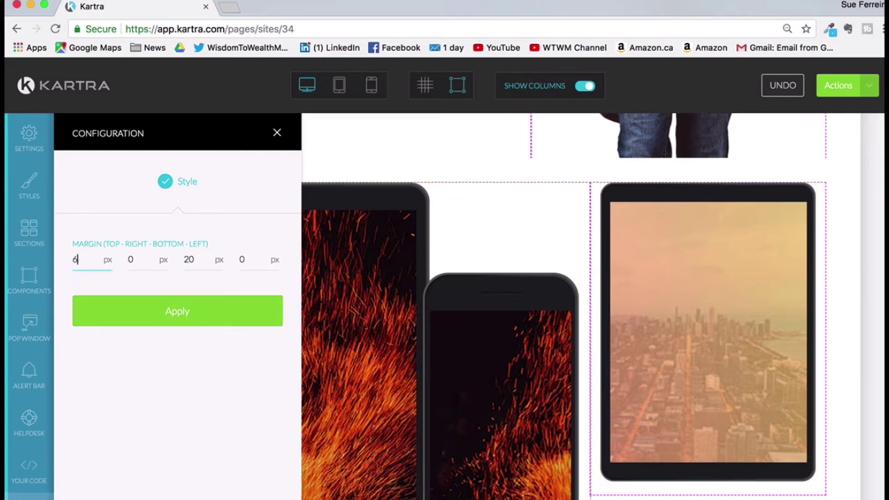
pyautogui.click(120, 311)
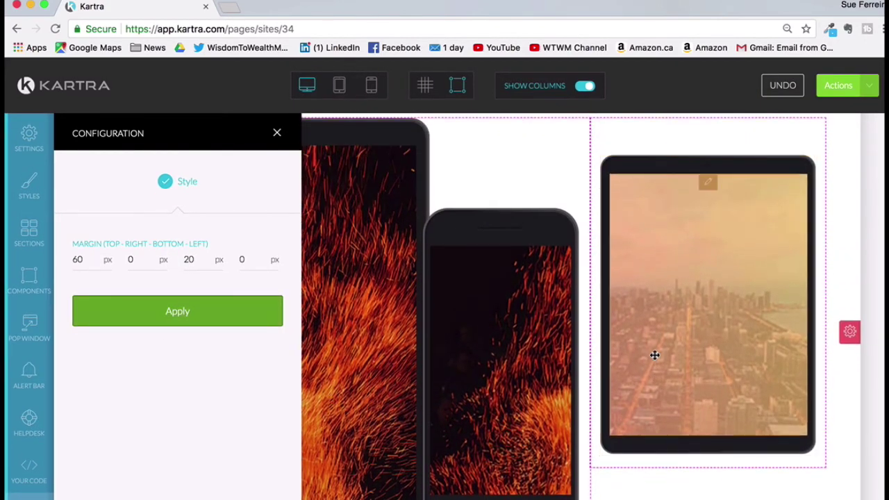
# Step: Add the section content block with four coloured tablets and Learn More buttons below the device mockup section, and close the templates
pyautogui.scroll(-2, 209, 229)
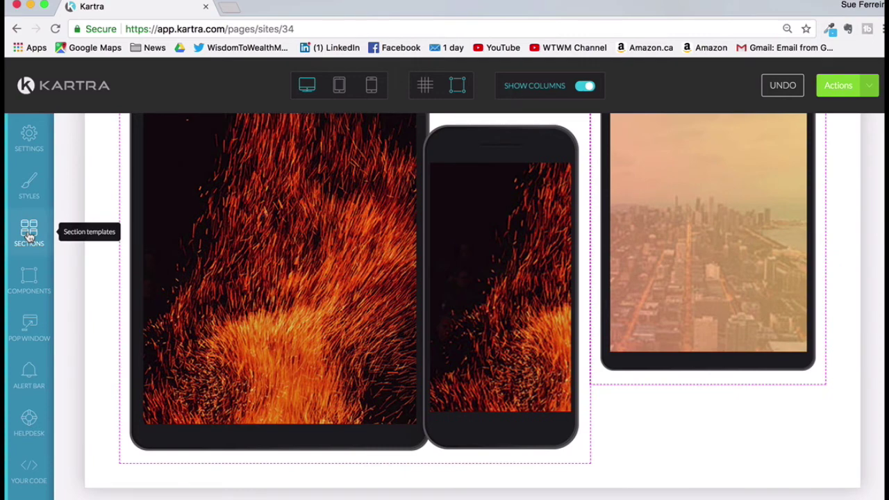
pyautogui.click(38, 267)
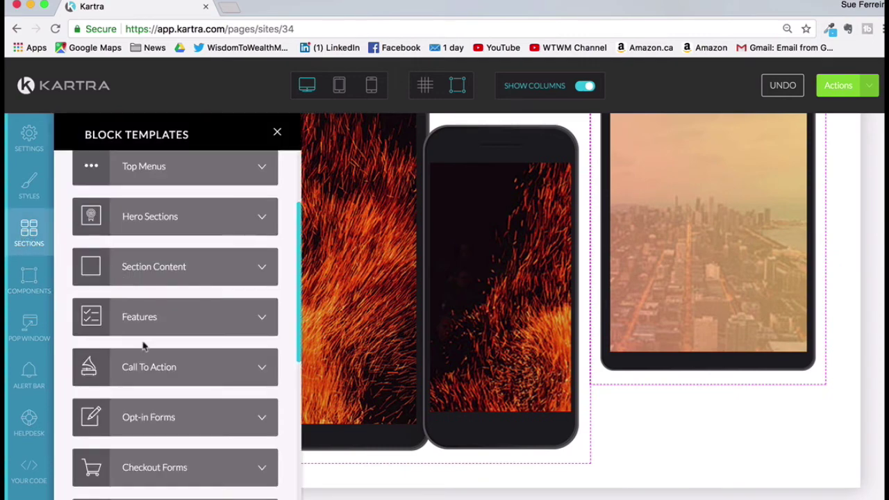
pyautogui.scroll(-1, 142, 338)
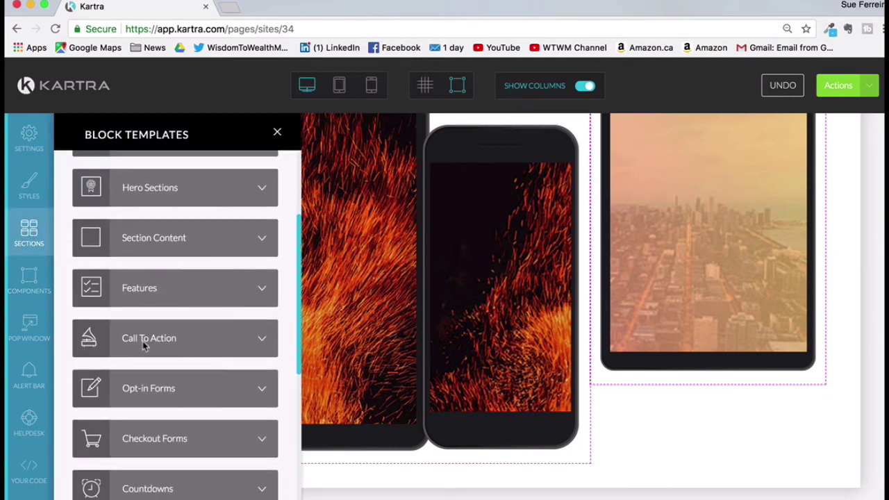
pyautogui.click(151, 249)
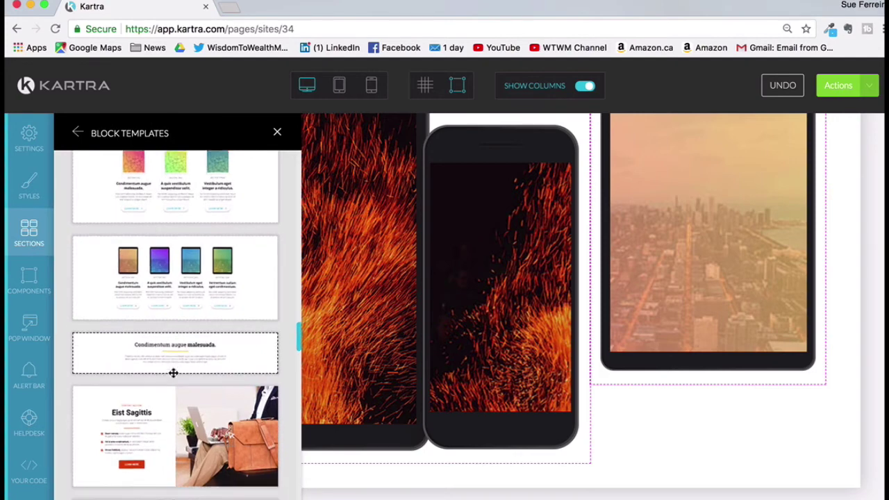
pyautogui.scroll(-7, 173, 373)
pyautogui.scroll(8, 173, 371)
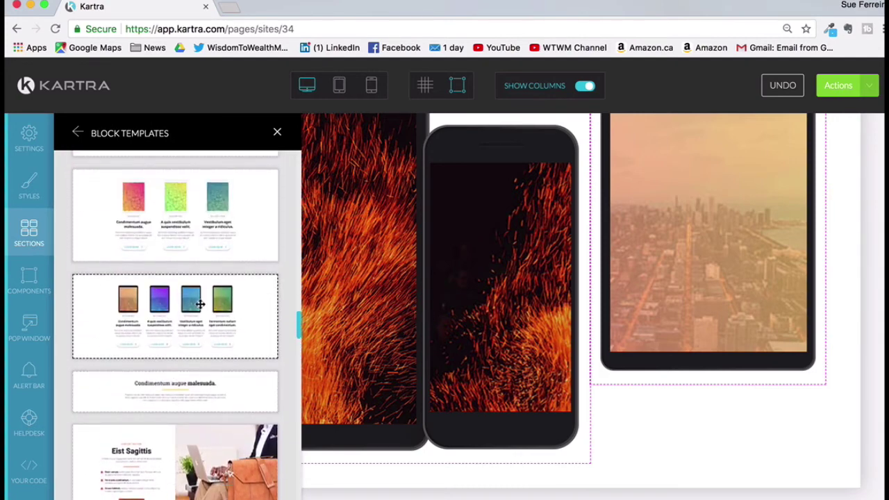
pyautogui.moveTo(203, 306); pyautogui.dragTo(497, 426)
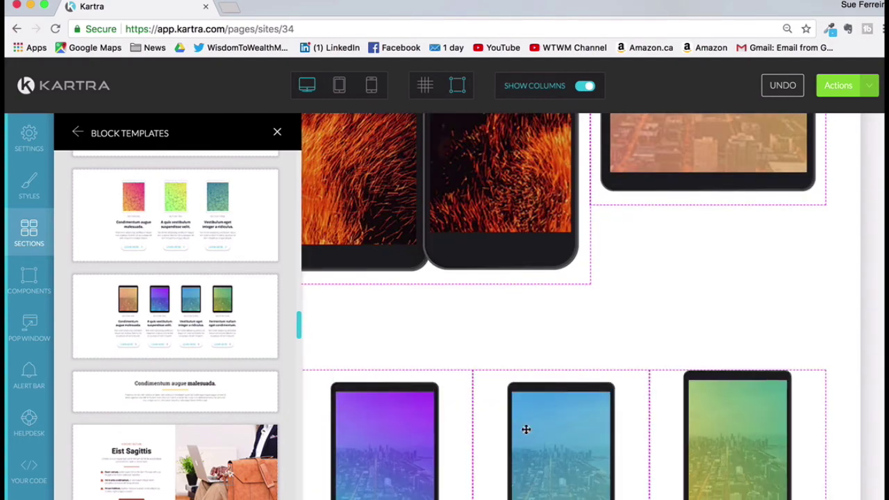
pyautogui.click(277, 133)
pyautogui.scroll(-3, 368, 377)
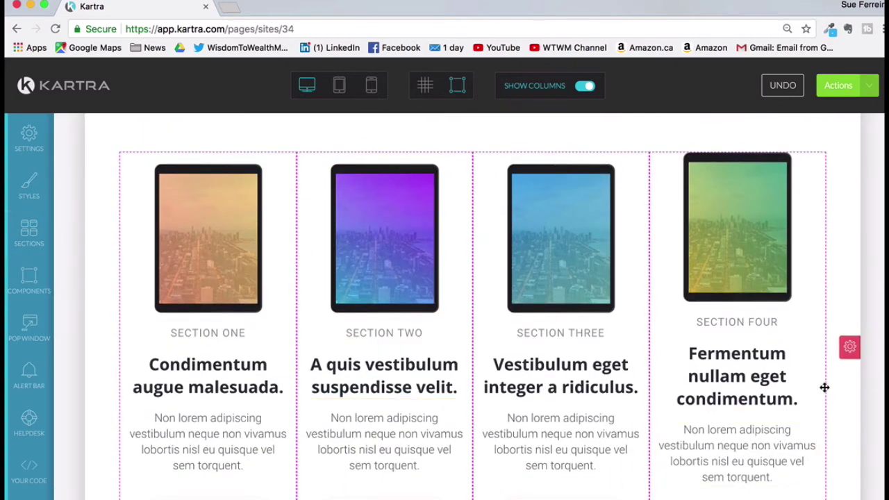
# Step: Move the fiery tablet-and-phone mockup section below the four-tablet section and check the new section order
pyautogui.moveTo(850, 347)
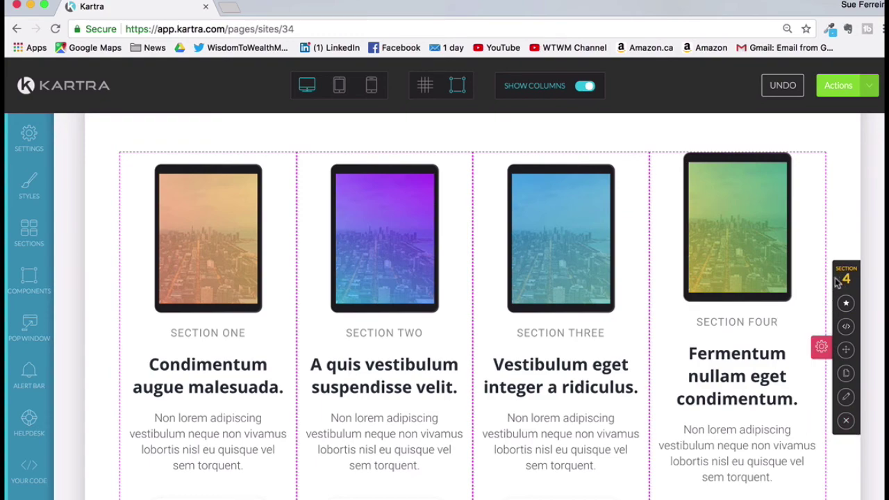
pyautogui.scroll(7, 830, 258)
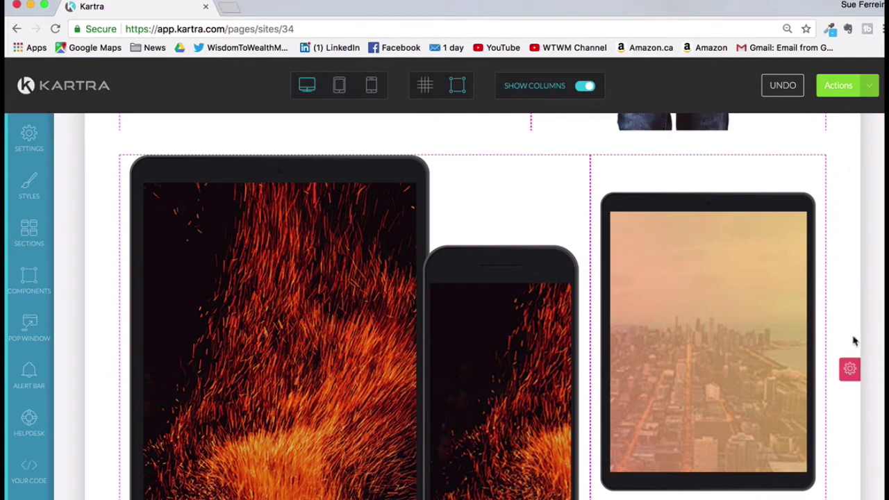
pyautogui.scroll(6, 845, 363)
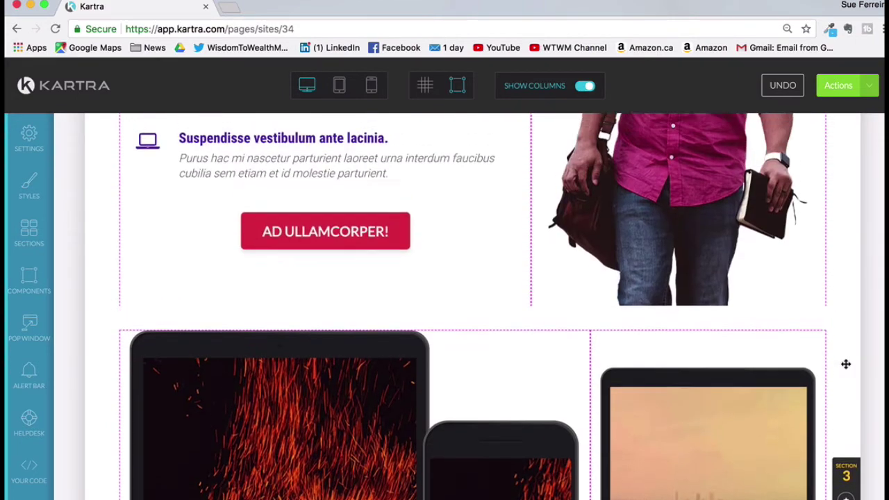
pyautogui.scroll(5, 850, 275)
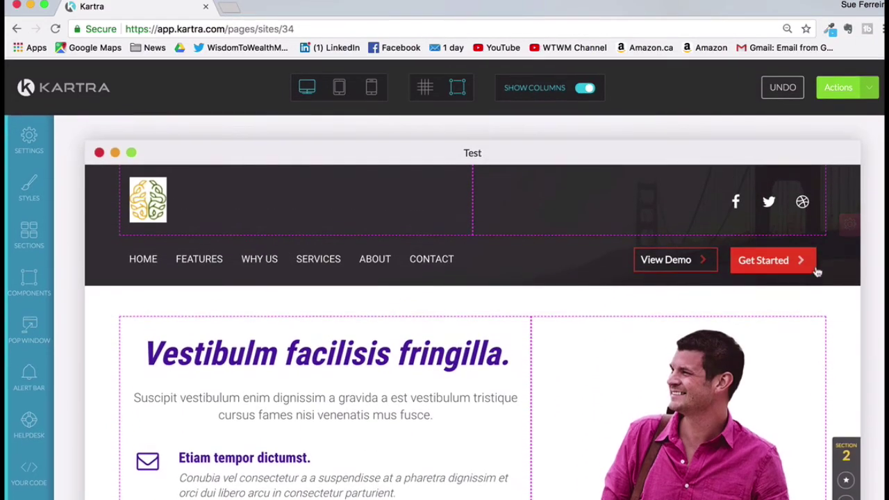
pyautogui.scroll(-10, 765, 327)
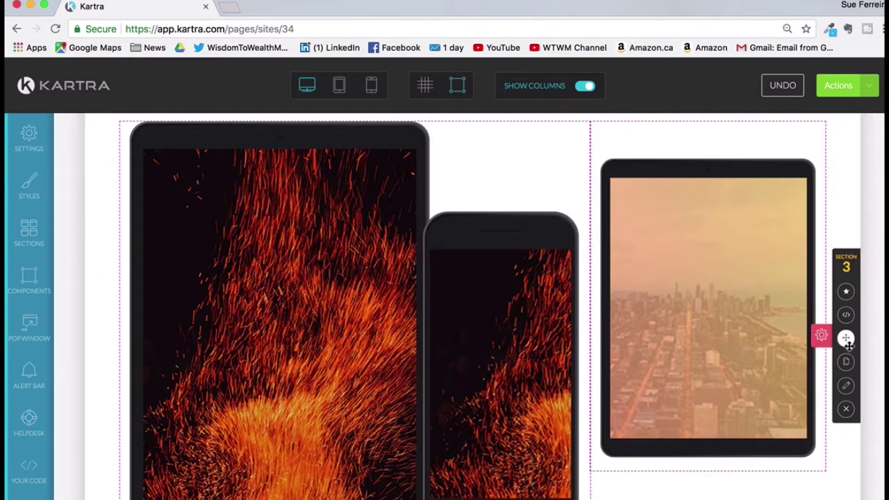
pyautogui.moveTo(846, 338); pyautogui.dragTo(835, 456)
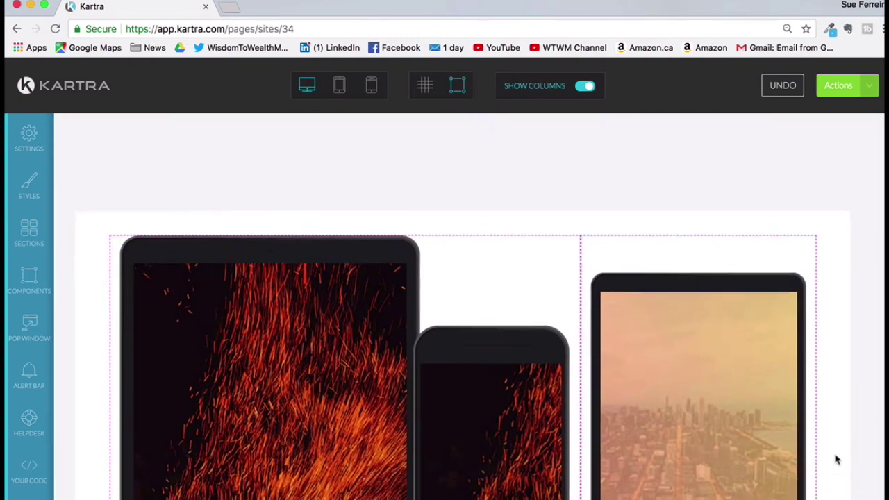
pyautogui.scroll(5, 831, 361)
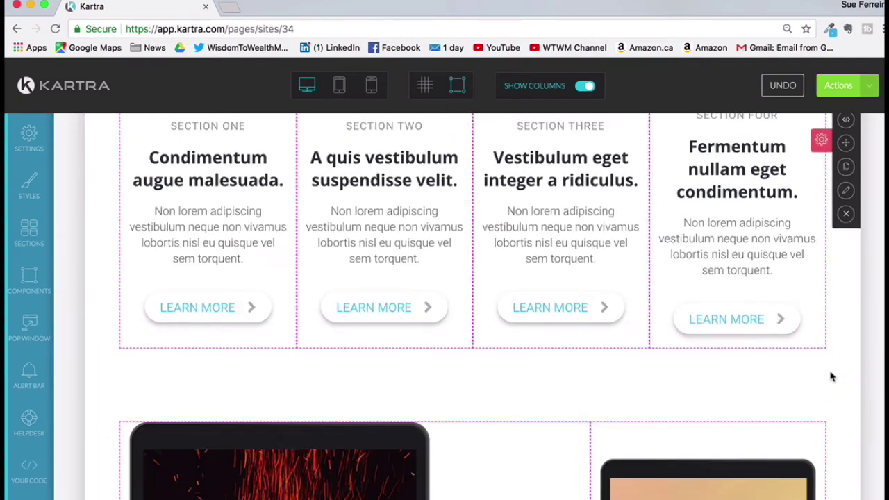
pyautogui.scroll(-4, 830, 356)
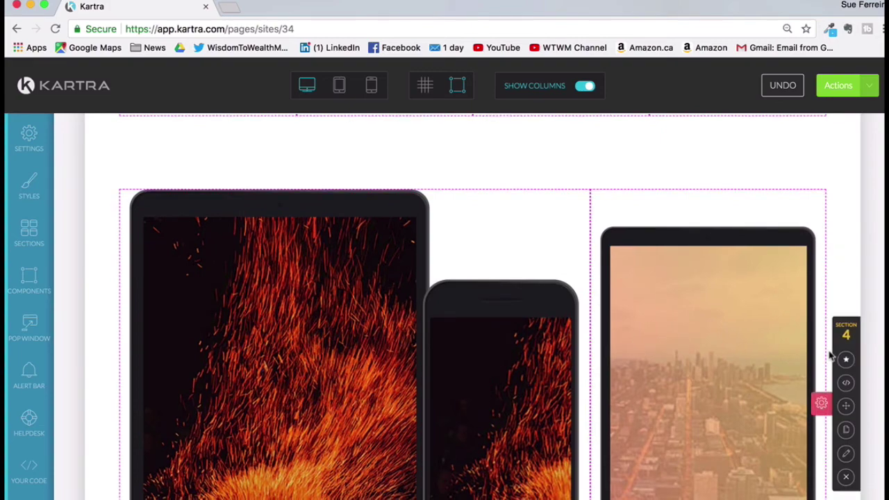
pyautogui.scroll(9, 757, 315)
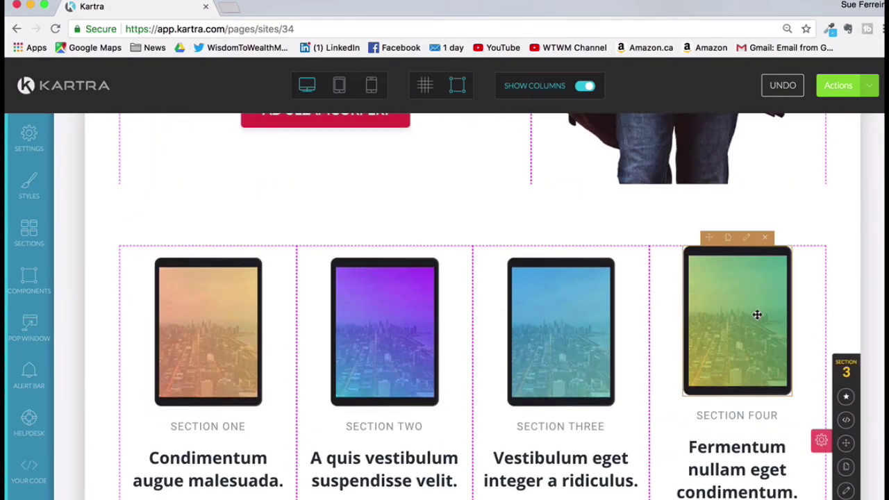
pyautogui.scroll(-1, 757, 314)
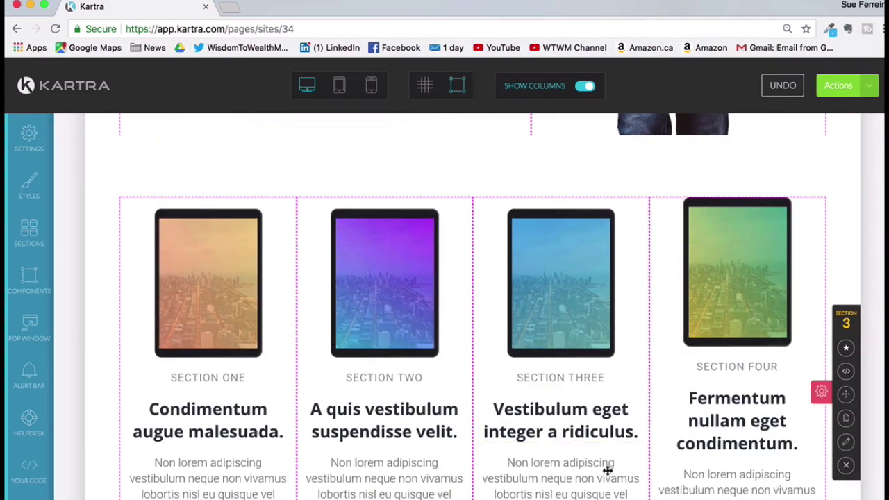
# Step: Add the checkout form section with product photos and a Money Back Guarantee below the mockups, and an empty section beneath it
pyautogui.scroll(-10, 609, 471)
pyautogui.click(28, 234)
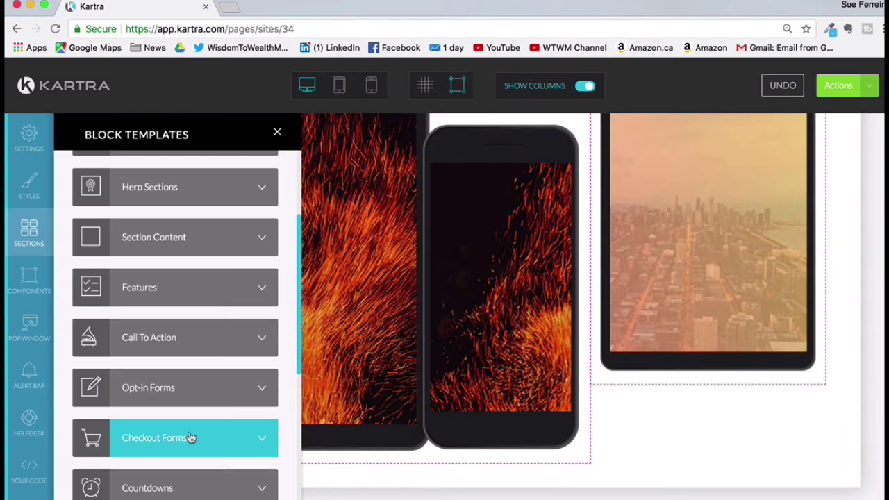
pyautogui.click(191, 438)
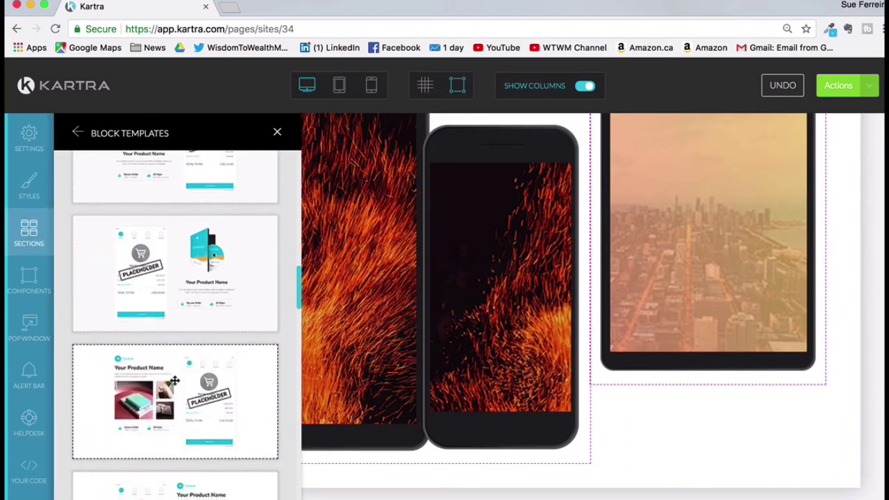
pyautogui.moveTo(174, 380); pyautogui.dragTo(463, 319)
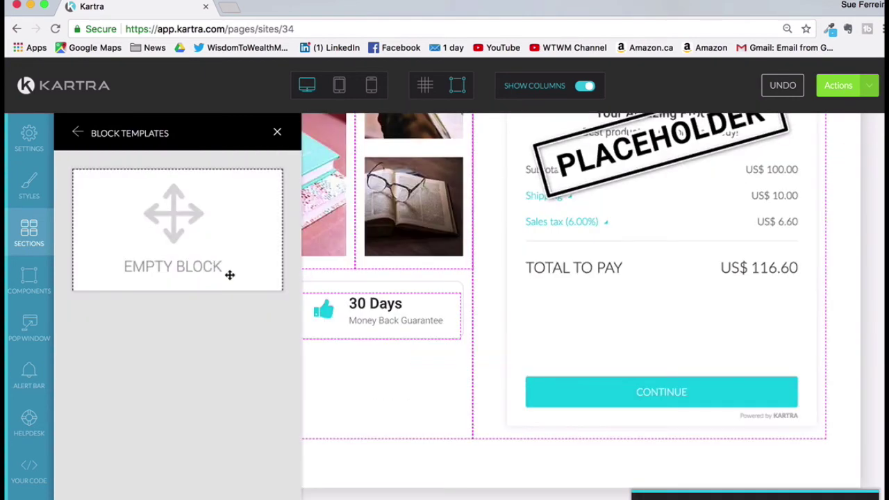
pyautogui.moveTo(230, 275); pyautogui.dragTo(493, 422)
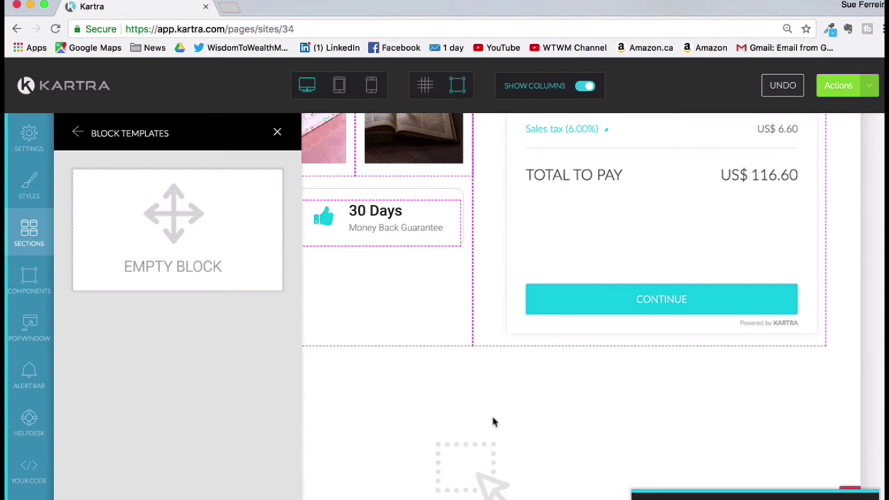
# Step: Place the 50% / 50% column layout directly beneath the checkout form content and close the templates
pyautogui.click(49, 246)
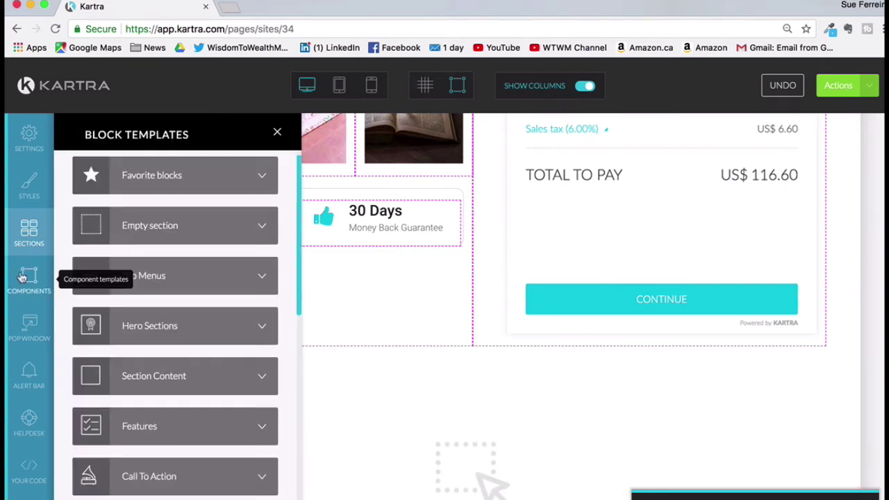
pyautogui.click(29, 278)
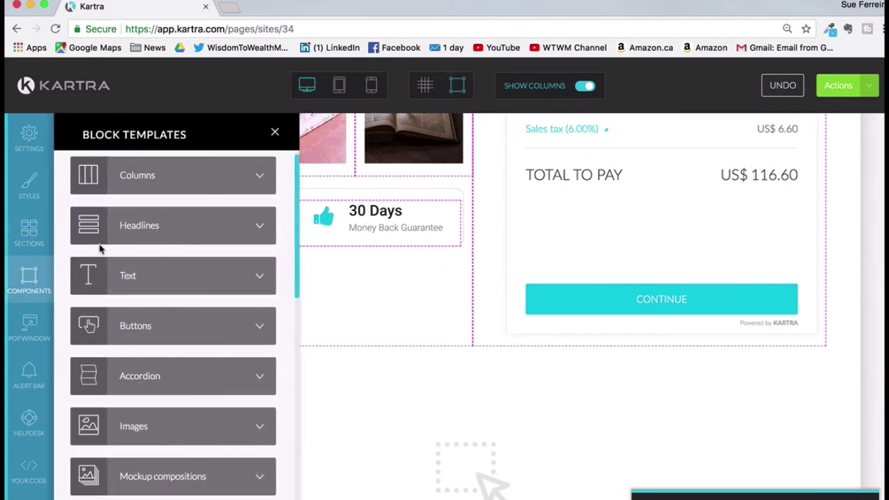
pyautogui.click(140, 182)
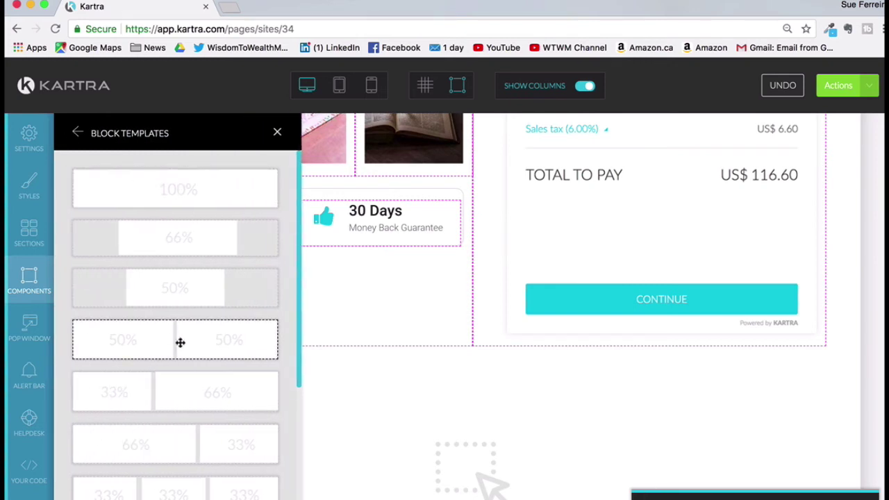
pyautogui.moveTo(180, 342); pyautogui.dragTo(457, 458)
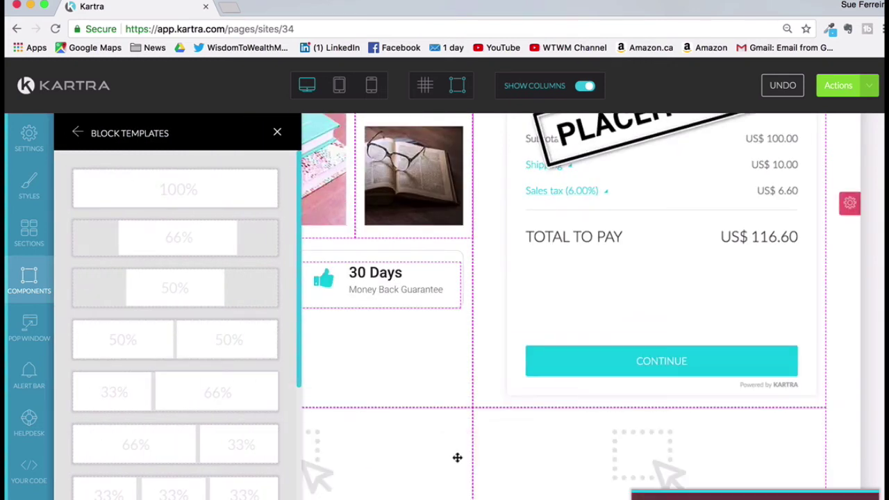
pyautogui.scroll(-3, 457, 454)
pyautogui.click(277, 132)
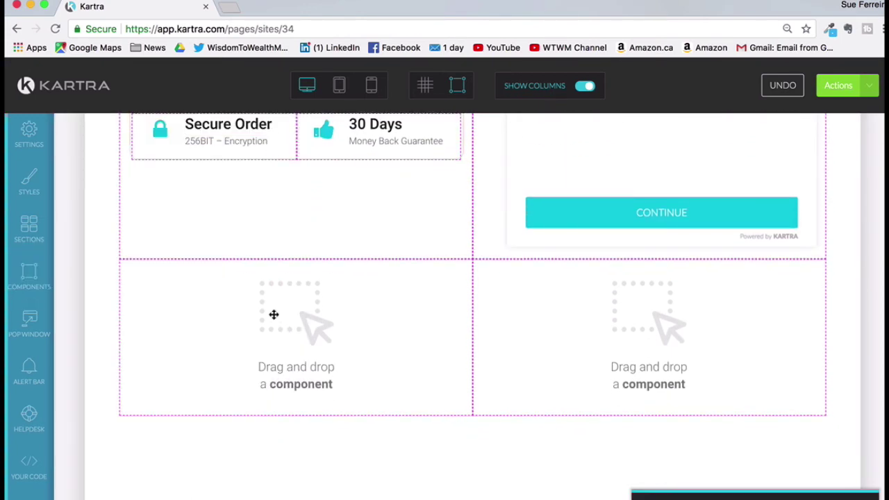
# Step: Add the Lorem ipsum text component to each of the two empty 50% columns below the checkout form
pyautogui.click(31, 270)
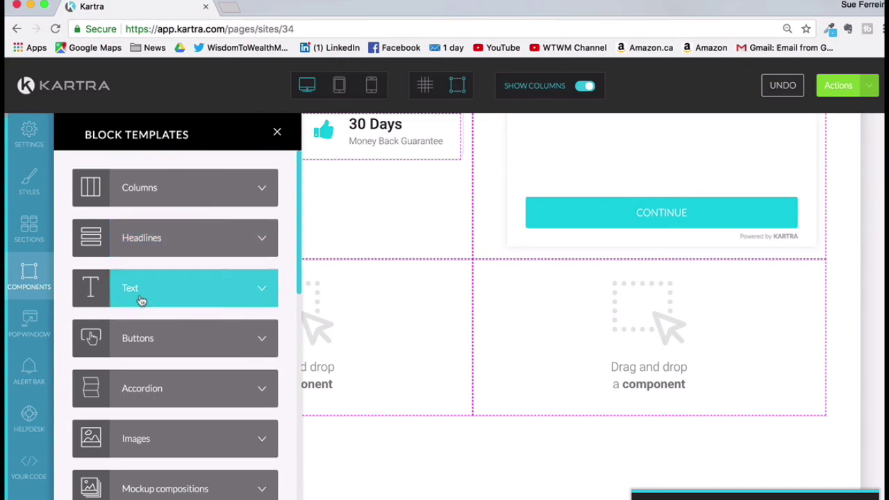
pyautogui.click(142, 295)
pyautogui.moveTo(234, 202); pyautogui.dragTo(331, 208)
pyautogui.moveTo(238, 192); pyautogui.dragTo(520, 275)
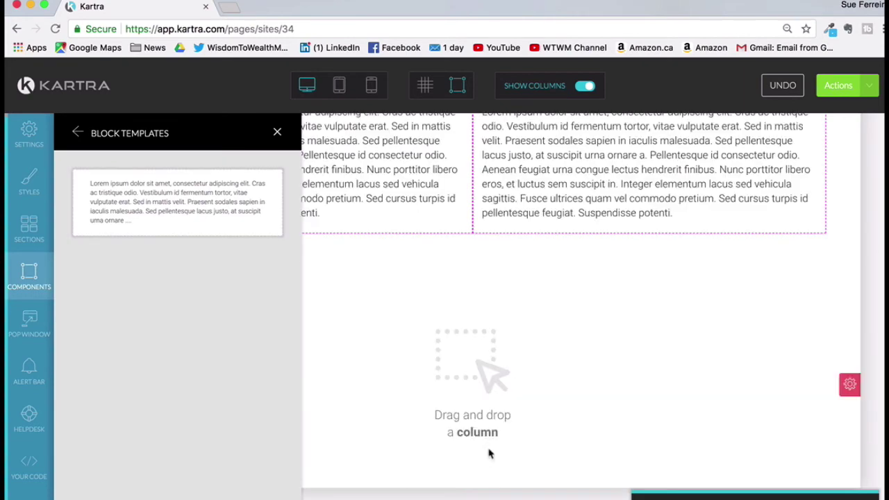
# Step: Switch to section editing and add the canyon-background opt-in form section, with the form beside the logo text, below the text columns
pyautogui.click(425, 86)
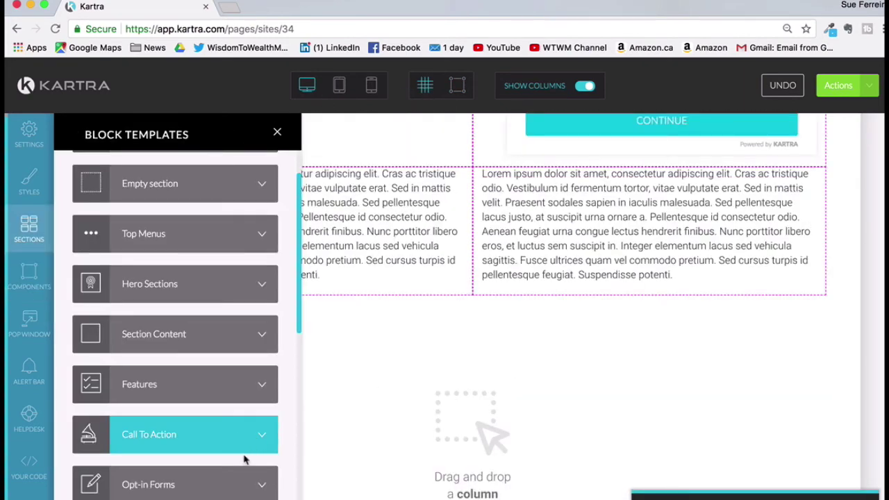
pyautogui.scroll(-3, 243, 458)
pyautogui.click(262, 385)
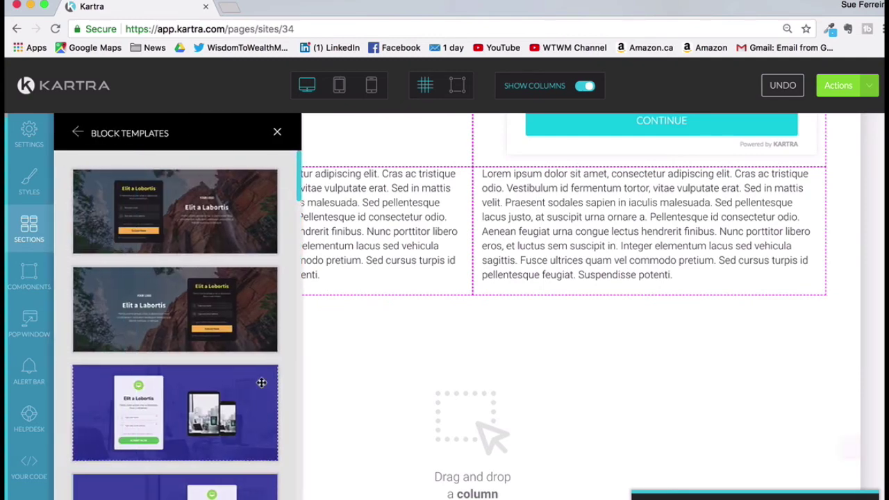
pyautogui.moveTo(392, 425); pyautogui.dragTo(483, 253)
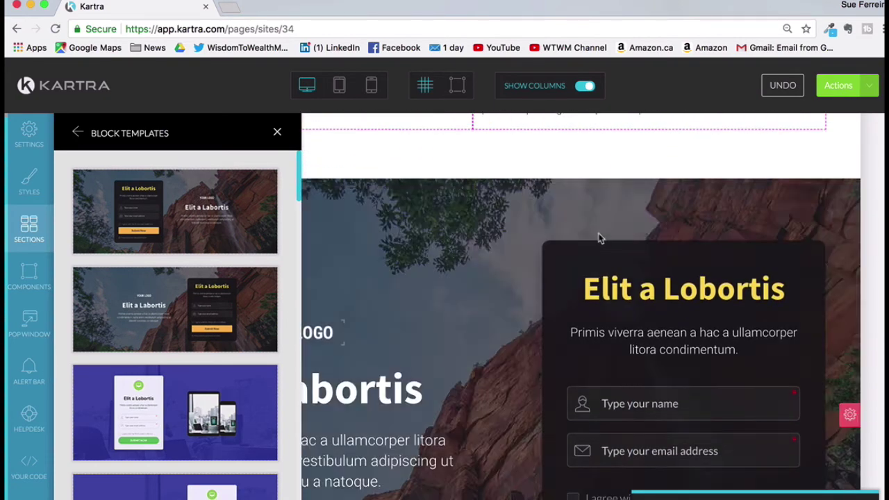
pyautogui.scroll(-3, 600, 238)
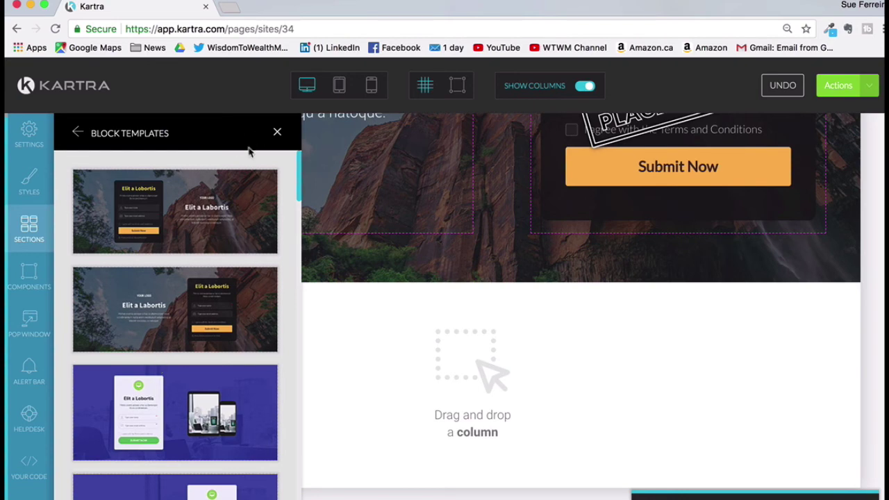
# Step: Add the dark footer with centred logo, social icons and copyright line below the opt-in section, and review the lower page
pyautogui.click(276, 134)
pyautogui.click(154, 491)
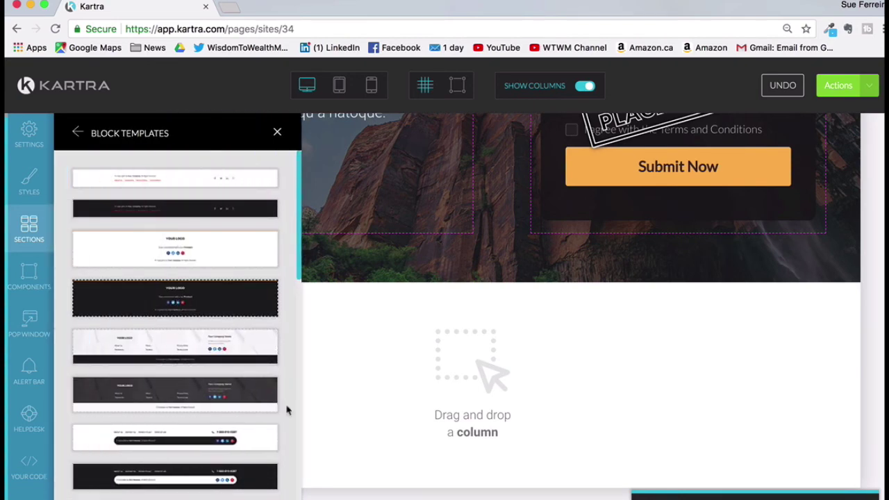
pyautogui.moveTo(287, 410); pyautogui.dragTo(452, 345)
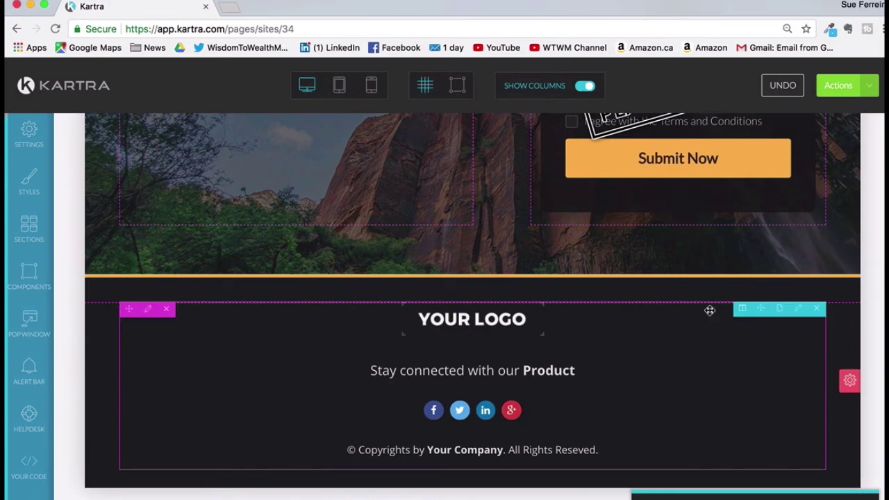
pyautogui.scroll(5, 710, 311)
pyautogui.scroll(-15, 709, 311)
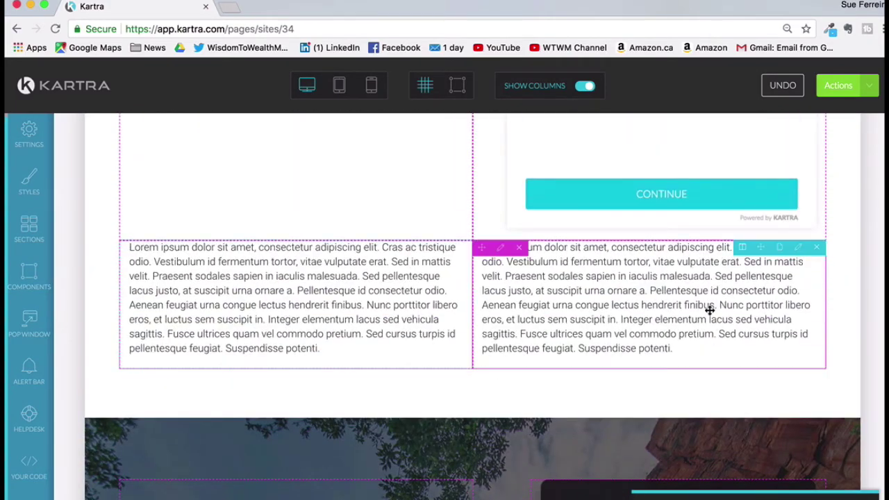
# Step: Save the progress of the Test page and close the saving dialog
pyautogui.scroll(5, 709, 313)
pyautogui.scroll(10, 710, 315)
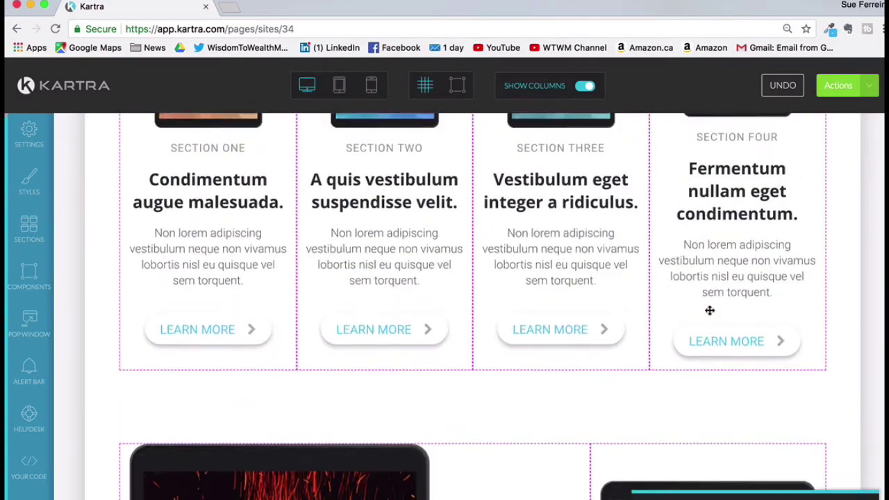
pyautogui.scroll(5, 710, 313)
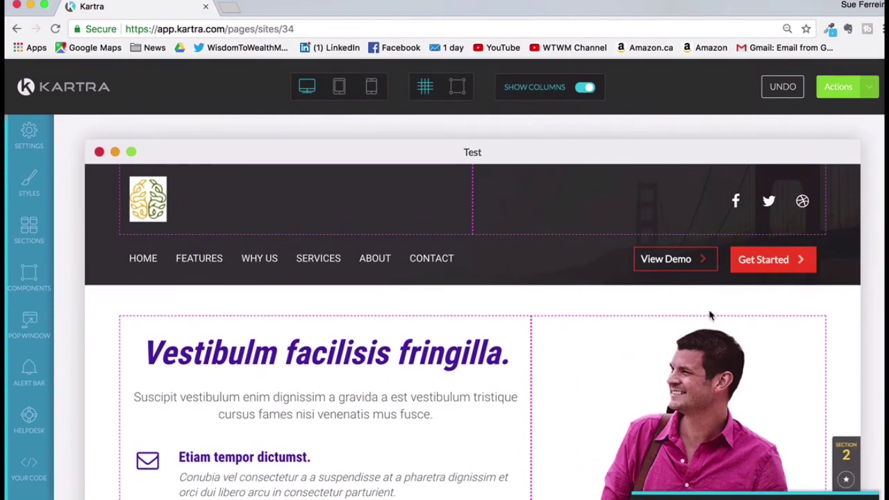
pyautogui.click(840, 87)
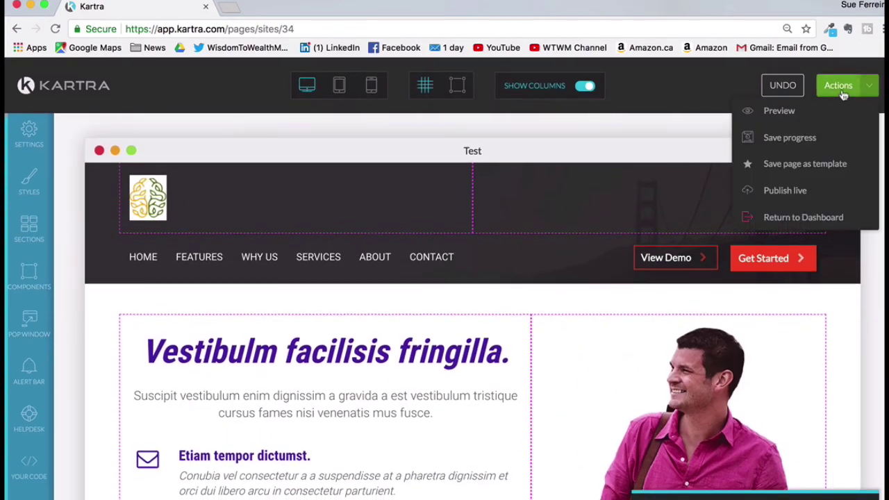
pyautogui.click(790, 138)
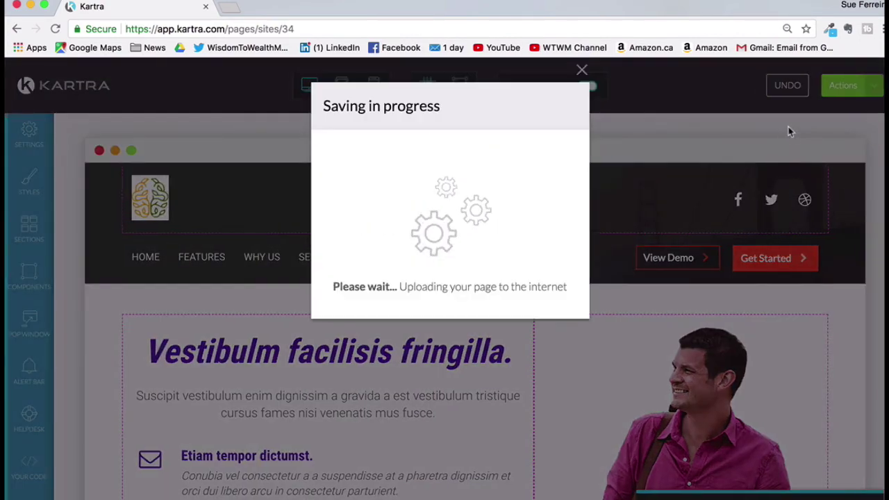
pyautogui.click(582, 72)
# Step: Generate a preview of the Test page, open it, and dismiss the browser's translation offer
pyautogui.click(833, 90)
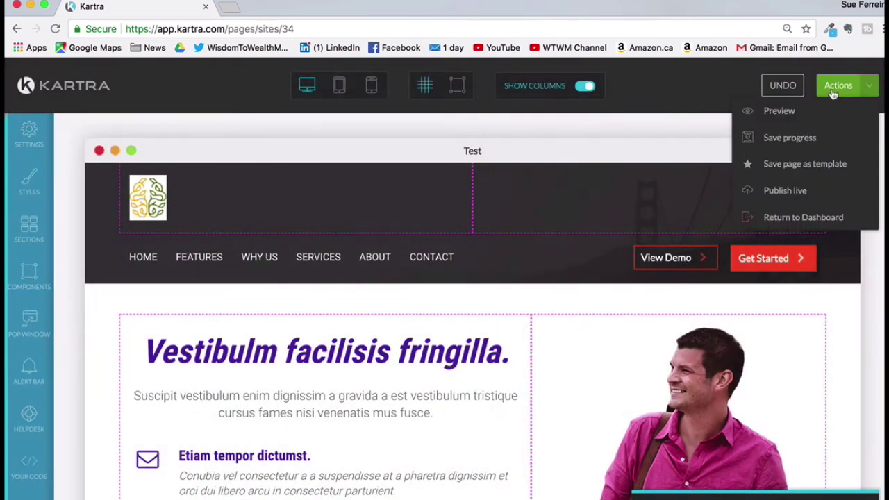
pyautogui.click(776, 112)
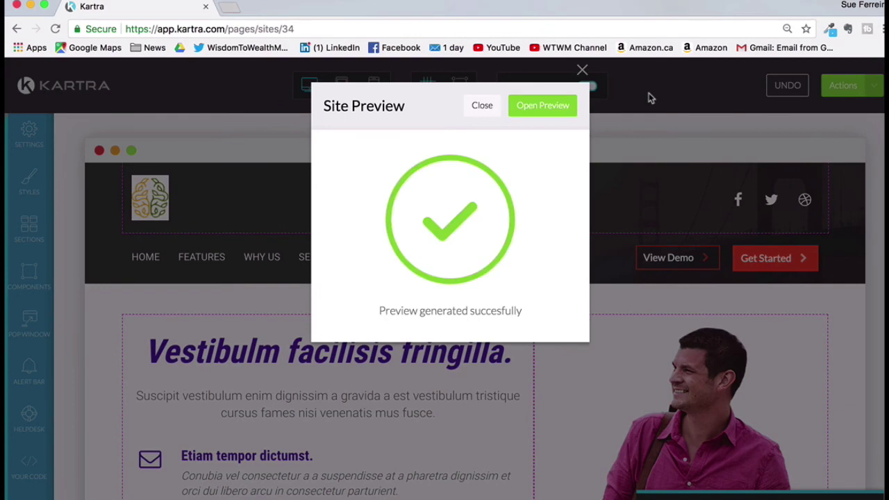
pyautogui.click(544, 107)
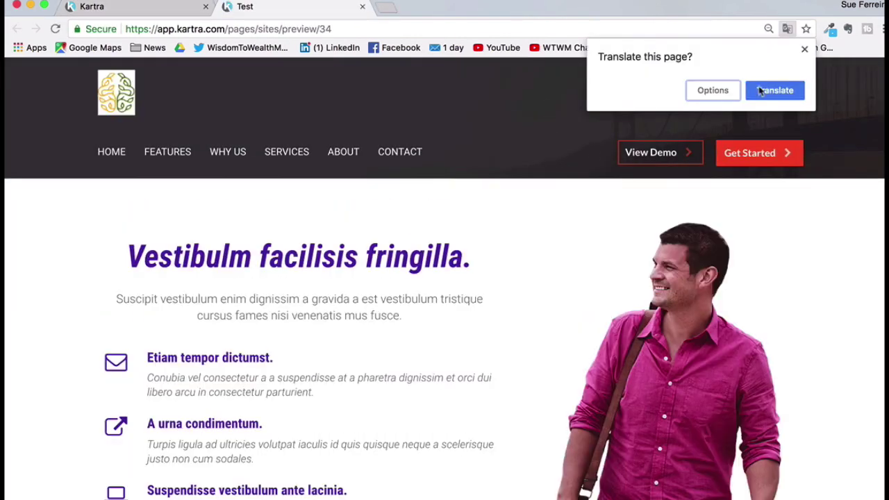
pyautogui.click(804, 50)
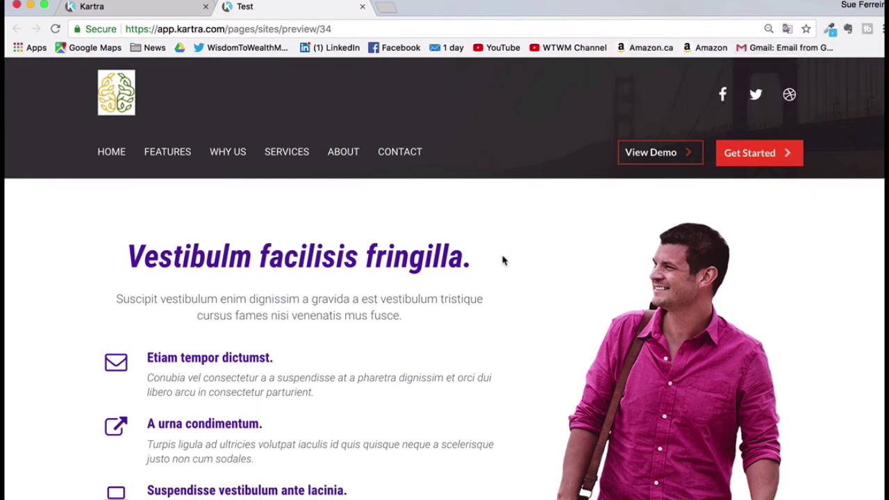
# Step: Examine the previewed page's layout from the hero through the mockups, checkout form, text columns and opt-in form to the footer
pyautogui.scroll(-8, 509, 364)
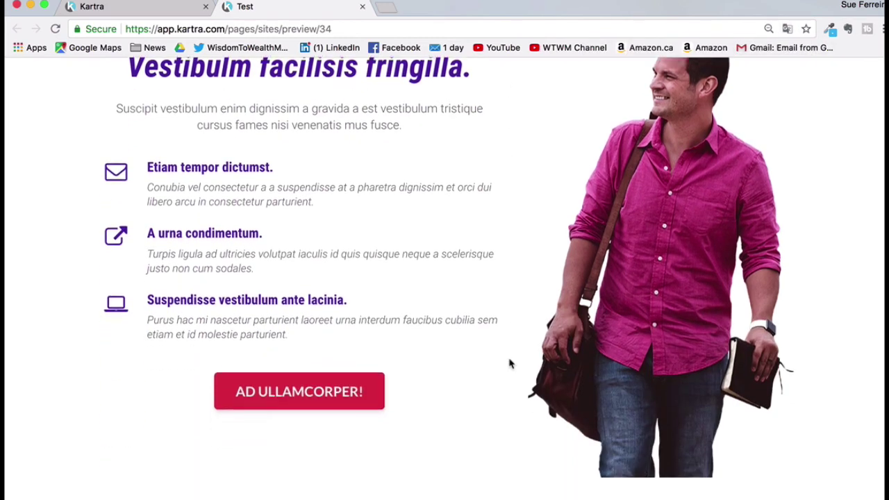
pyautogui.scroll(-10, 508, 364)
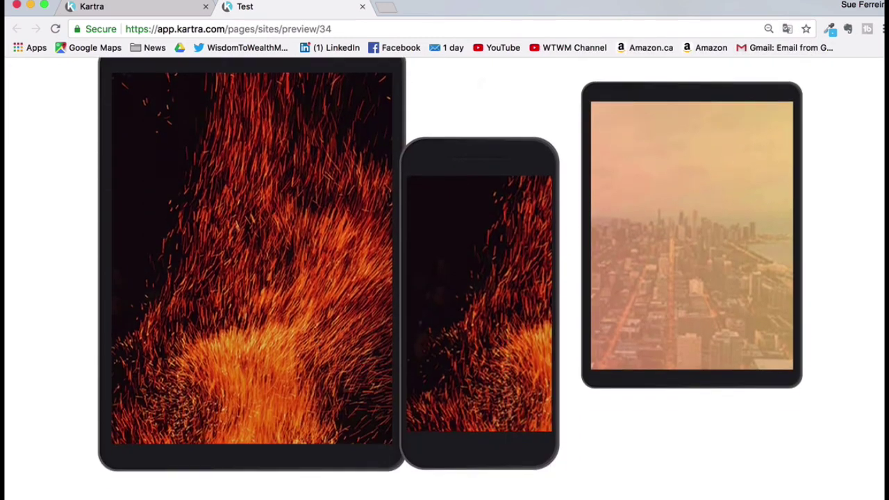
pyautogui.scroll(-8, 509, 363)
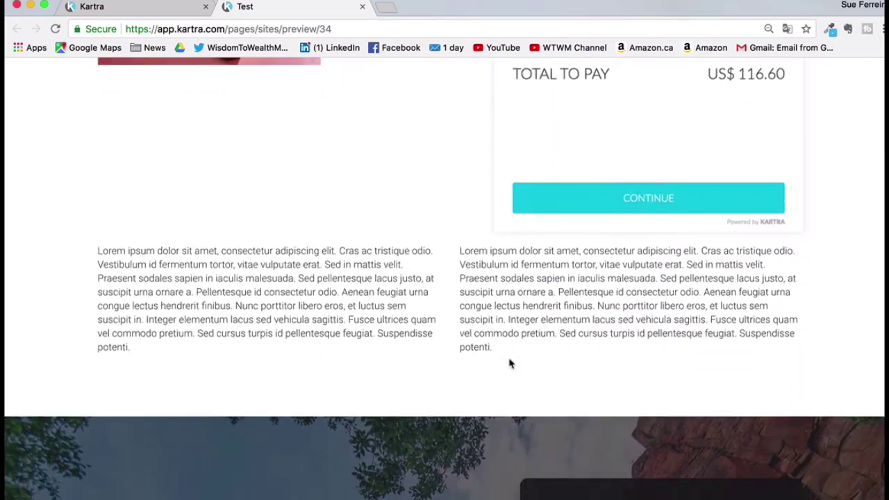
pyautogui.scroll(-3, 510, 363)
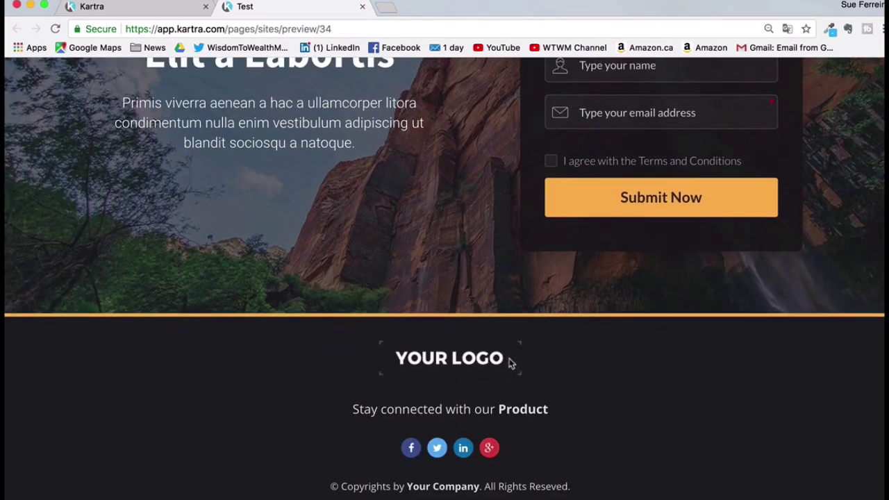
pyautogui.scroll(2, 510, 364)
pyautogui.scroll(20, 510, 363)
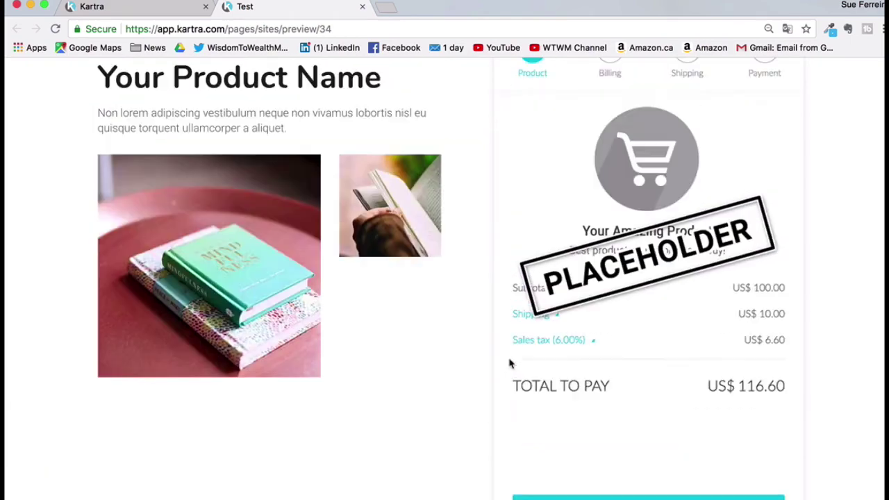
pyautogui.scroll(10, 510, 363)
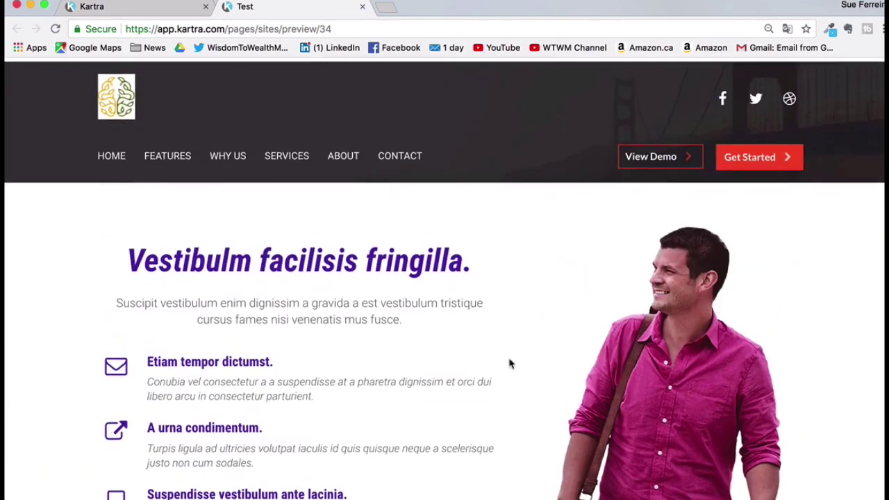